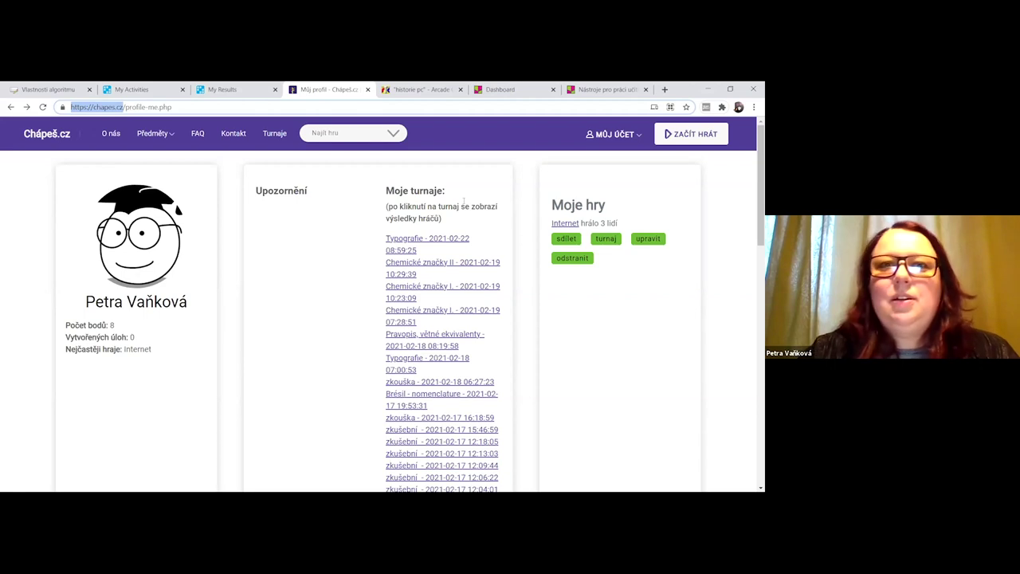
Go to the Chápeš.cz homepage and look through the subject categories and the games made by other players.
left_click(52, 134)
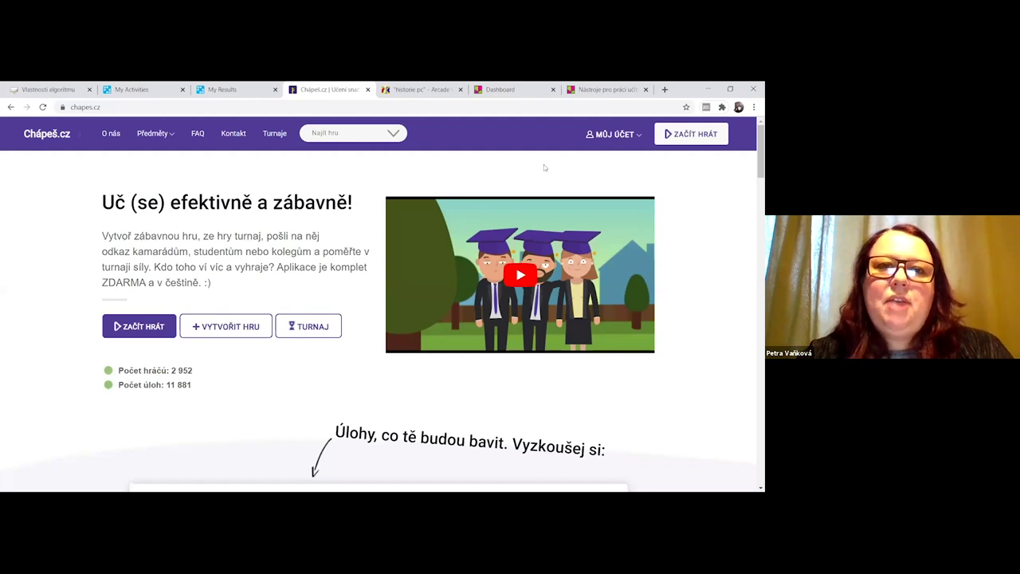
left_click(123, 107)
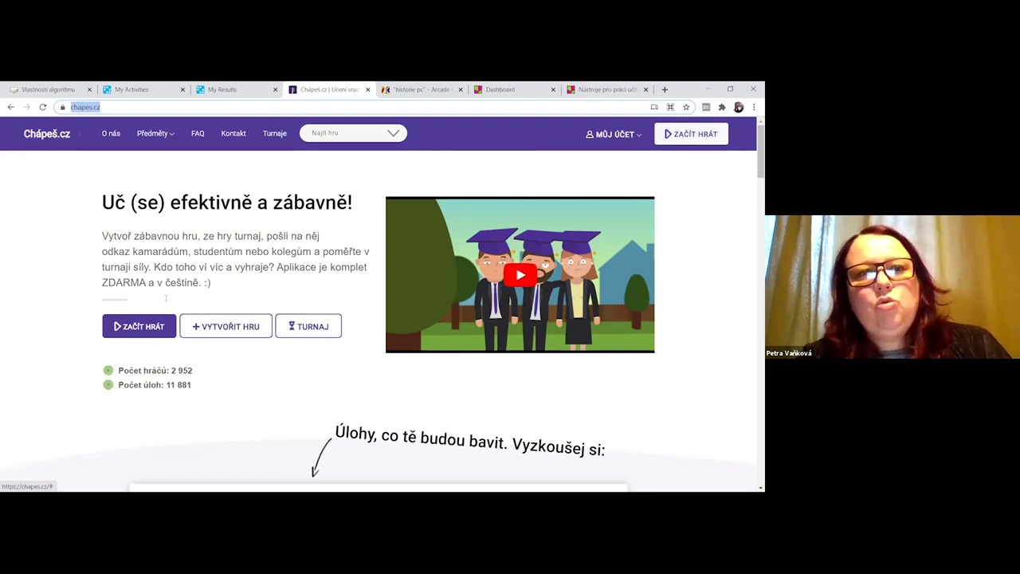
scroll(453, 321, "down", 10)
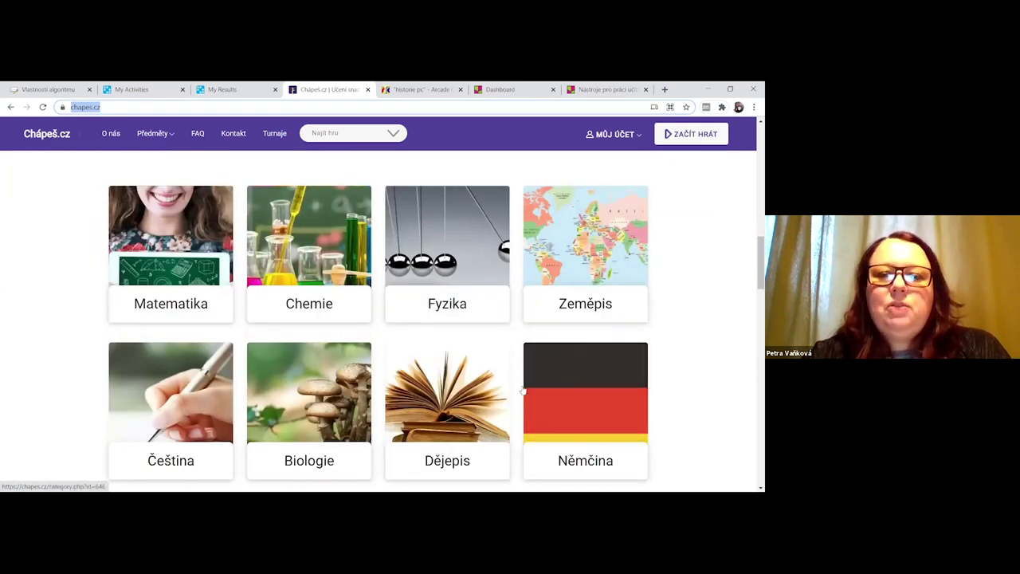
scroll(141, 390, "down", 3)
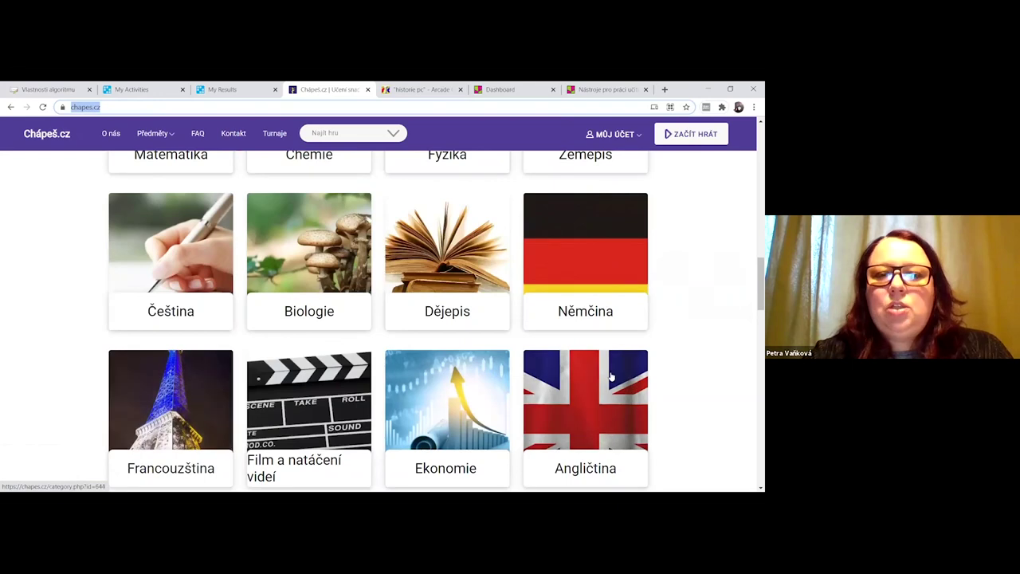
scroll(605, 382, "down", 4)
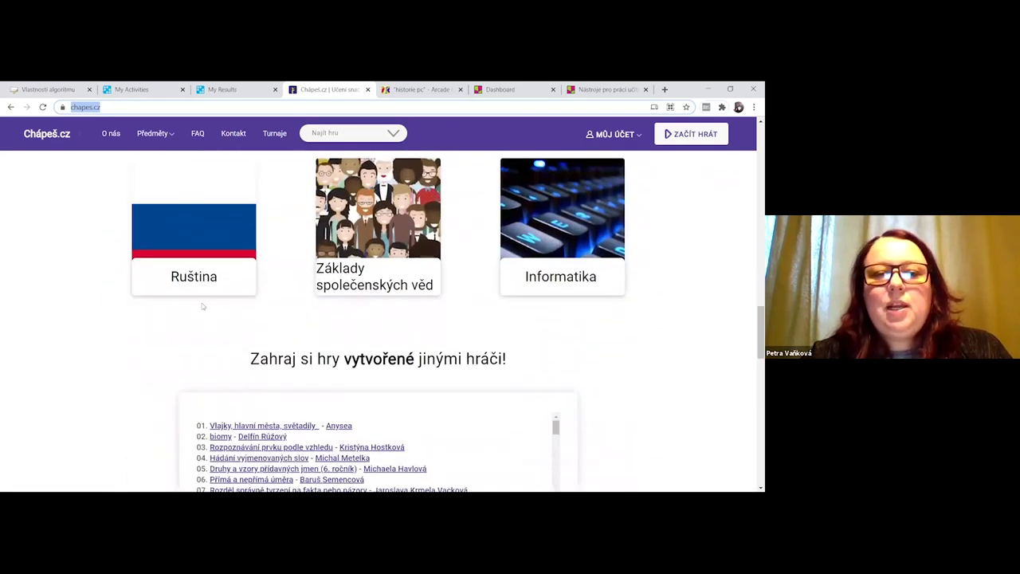
scroll(377, 333, "up", 8)
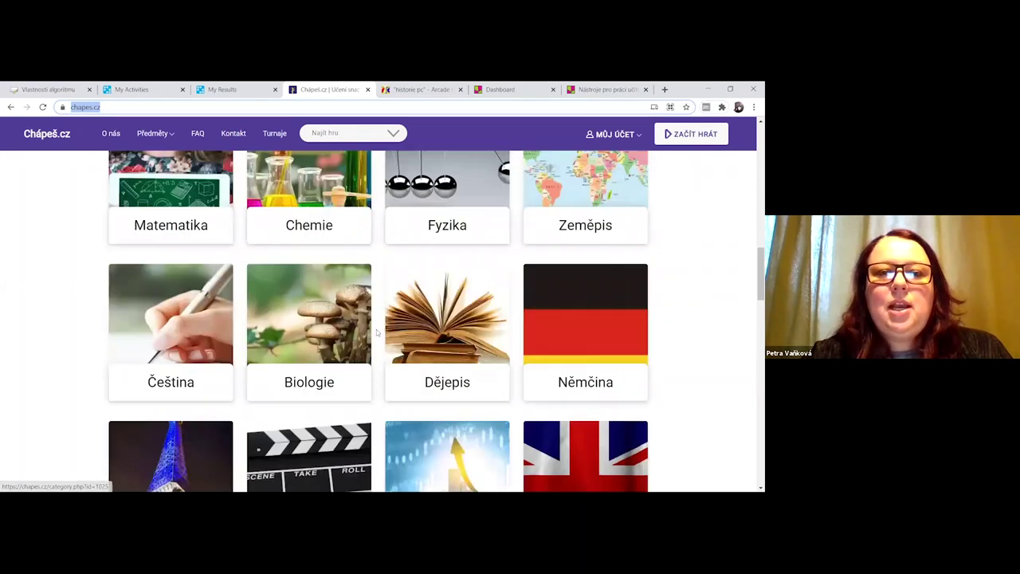
scroll(378, 333, "up", 1)
scroll(422, 333, "down", 2)
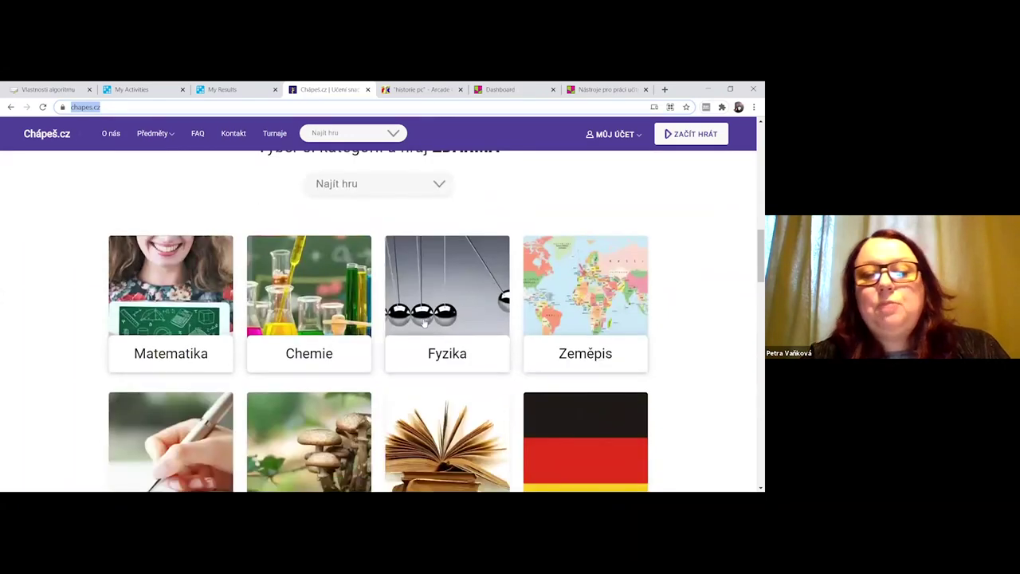
Open the Informatika category, start the Základy informatiky game and dismiss its introductory message.
scroll(464, 331, "down", 1)
scroll(464, 330, "down", 5)
left_click(562, 319)
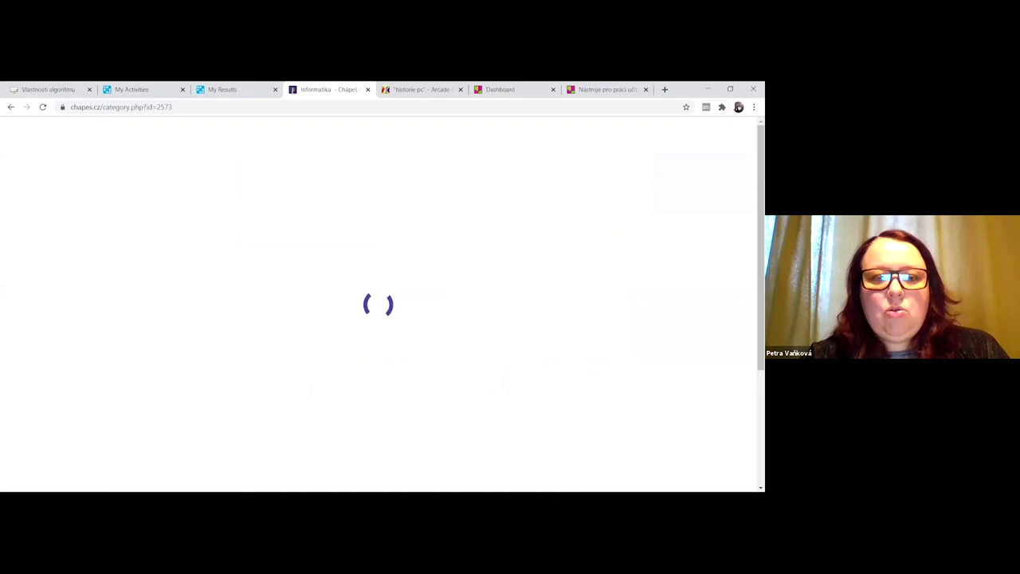
scroll(308, 392, "down", 2)
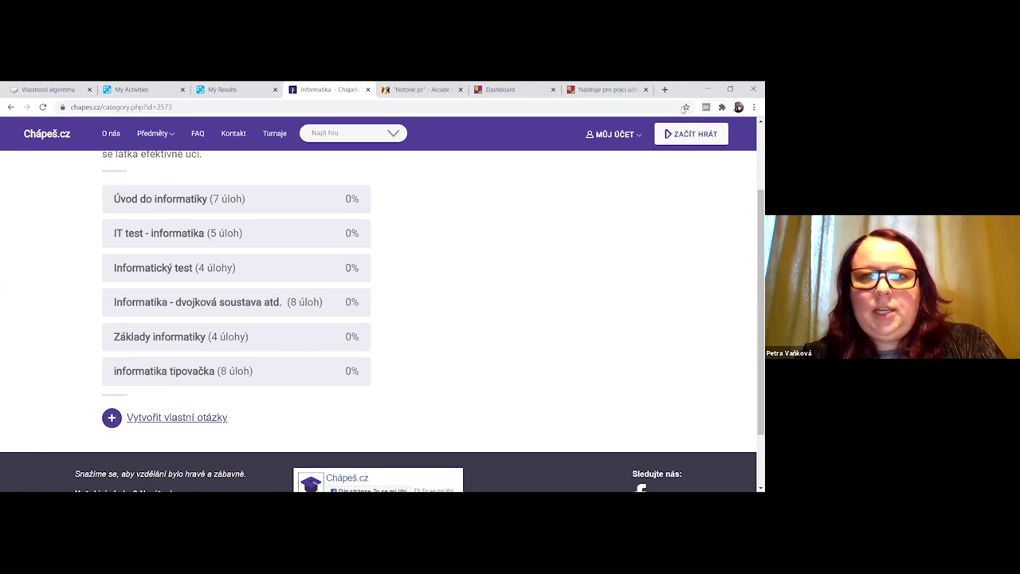
left_click(232, 338)
scroll(479, 338, "down", 2)
left_click(142, 225)
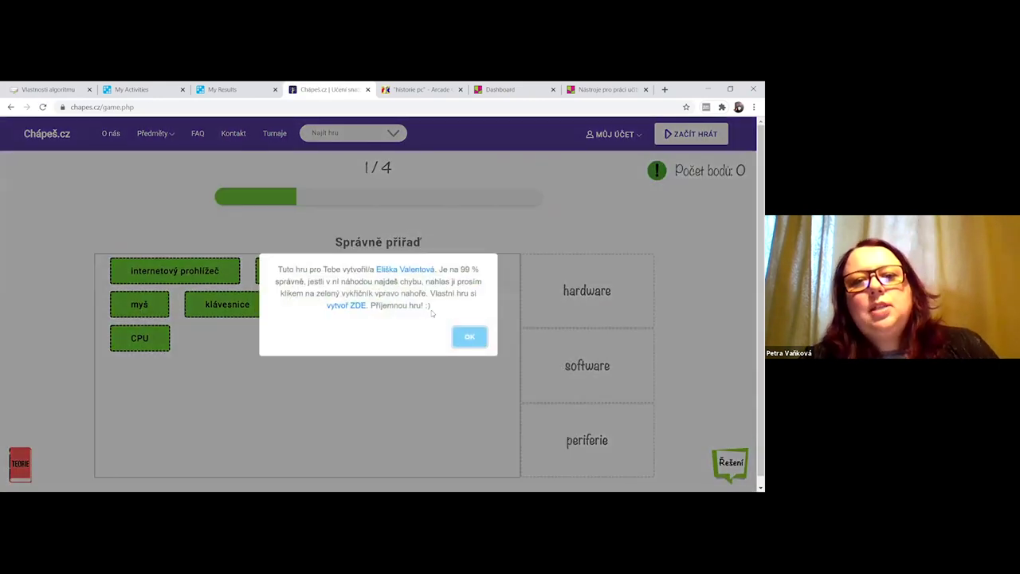
left_click(474, 339)
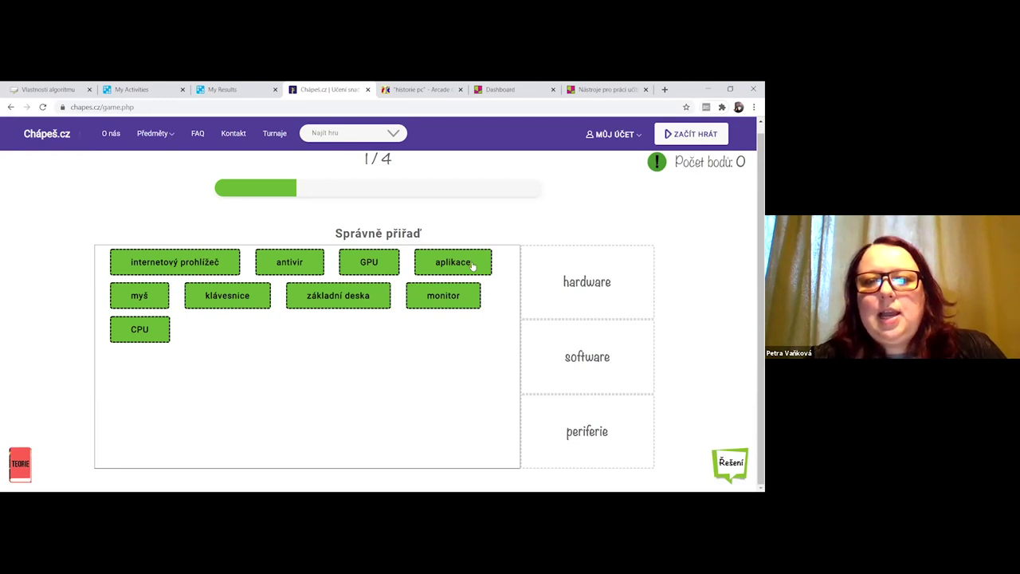
Assign "aplikace" to software in the matching task, and check the task's theory hint.
left_click_drag(472, 266, 587, 356)
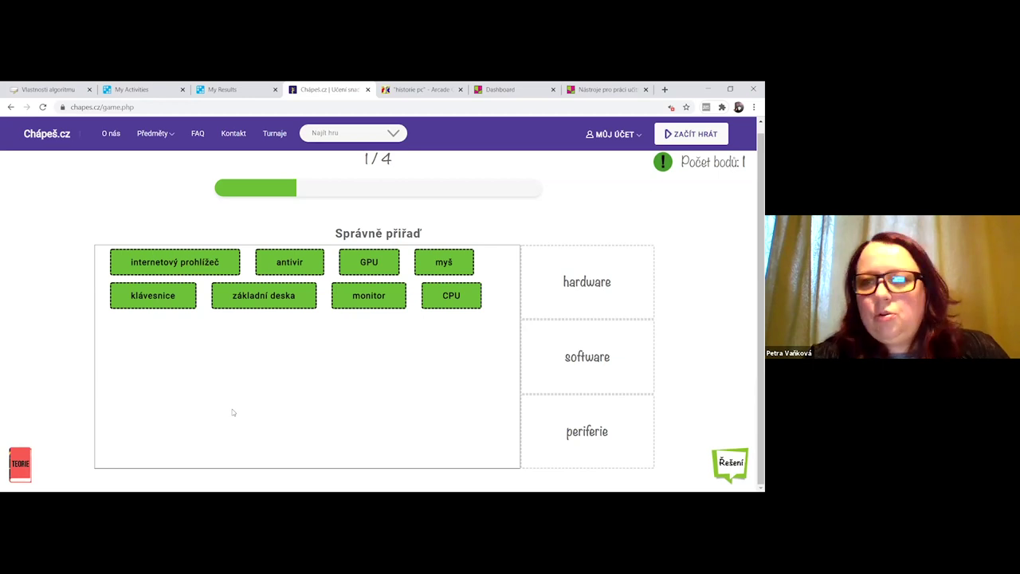
left_click(16, 465)
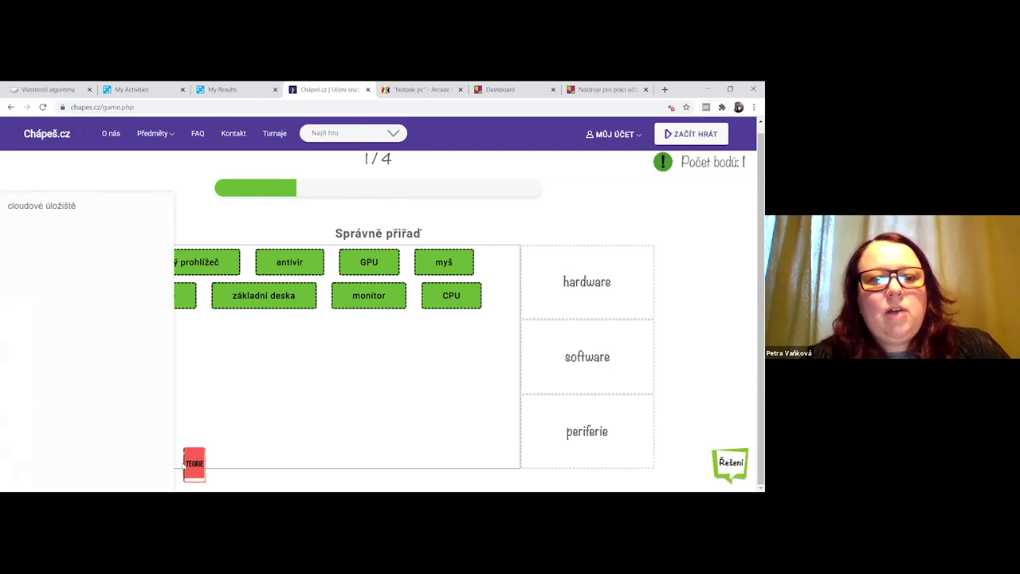
left_click(195, 466)
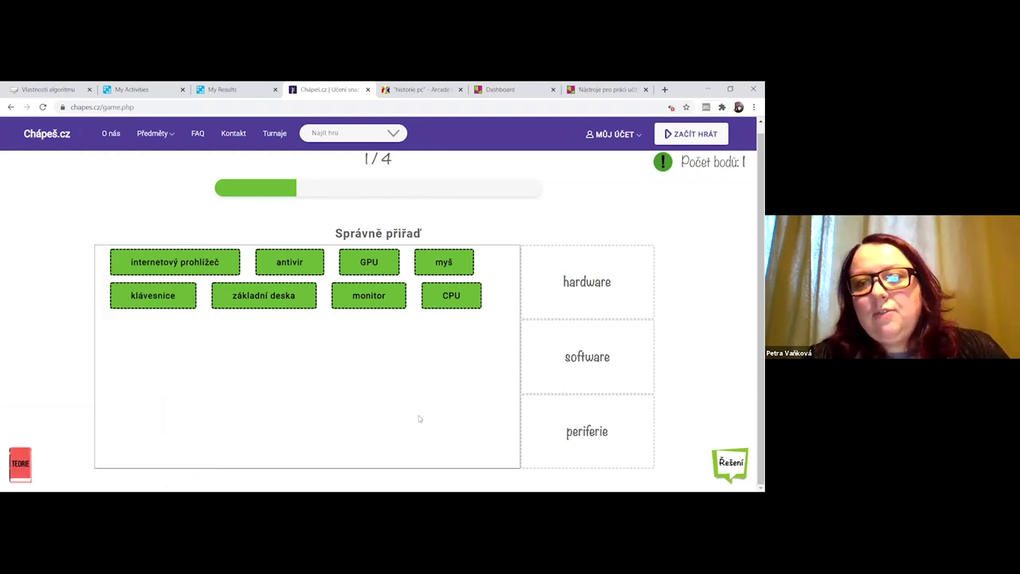
Sort myš, klávesnice and monitor under periferie and CPU under hardware, and try GPU under software and periferie.
left_click(449, 264)
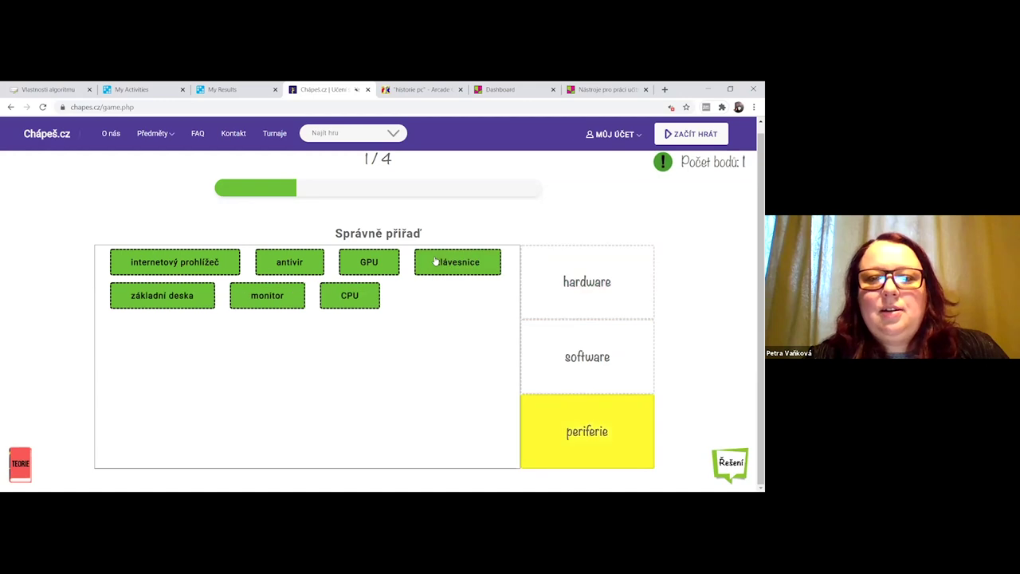
left_click(369, 263)
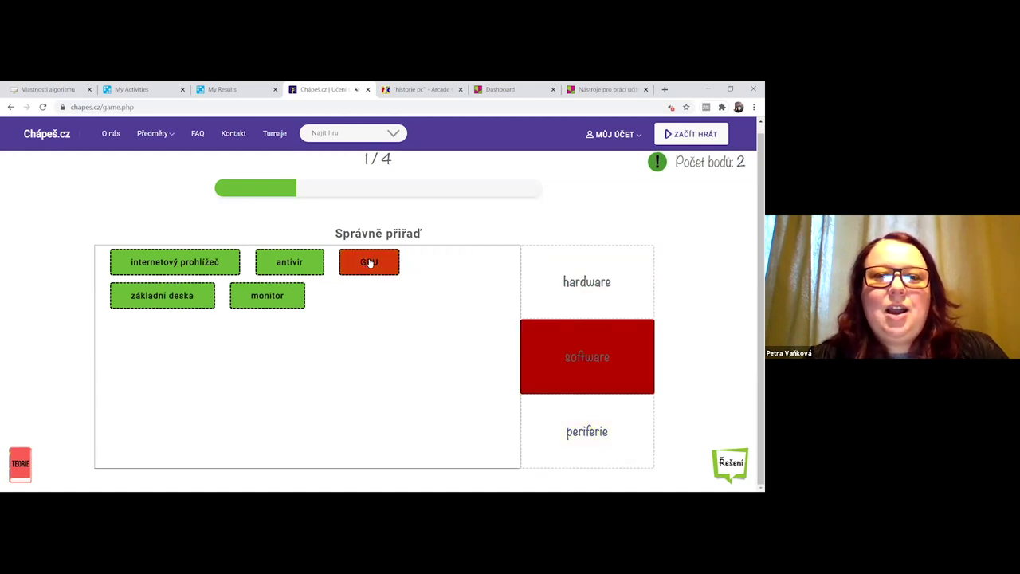
left_click(369, 262)
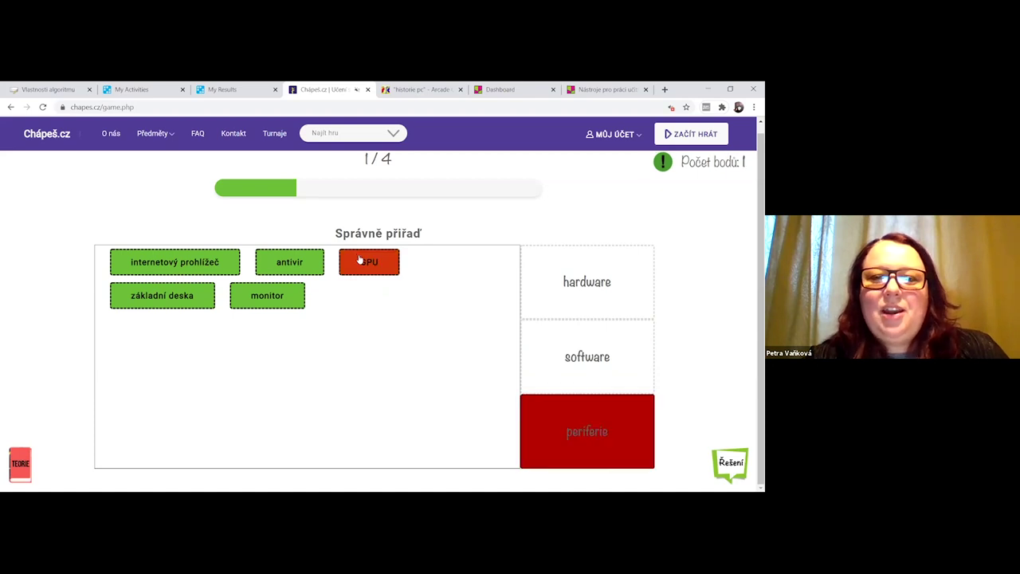
left_click(296, 299)
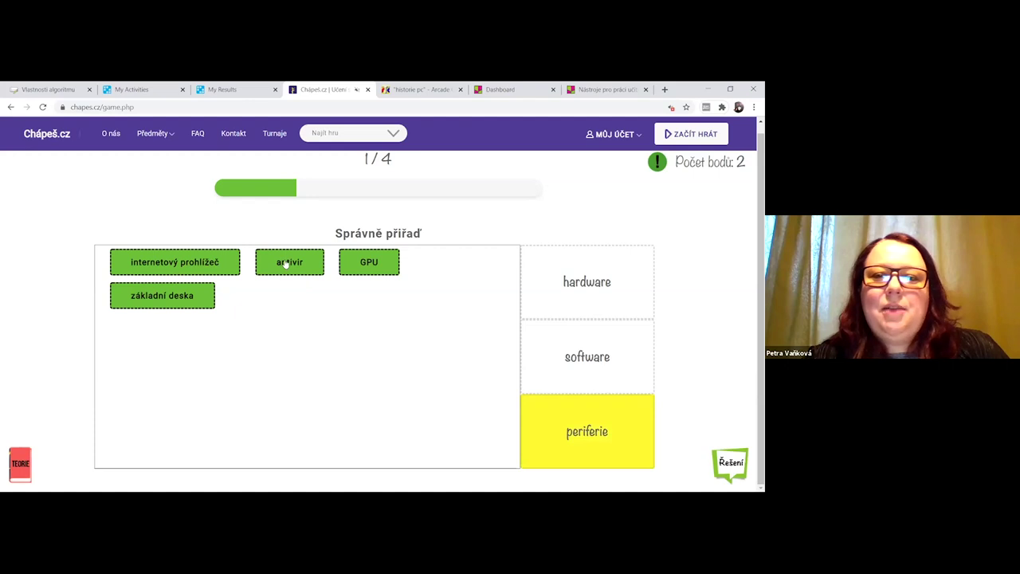
Assign antivir and internetový prohlížeč to software, GPU and základní deska to hardware, and continue to the next task.
left_click(285, 264)
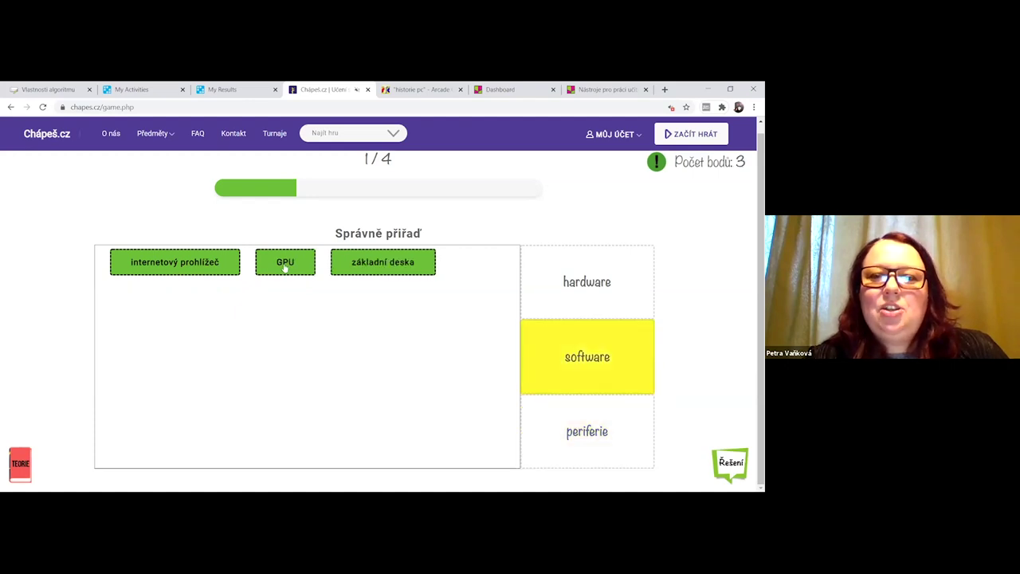
left_click(286, 266)
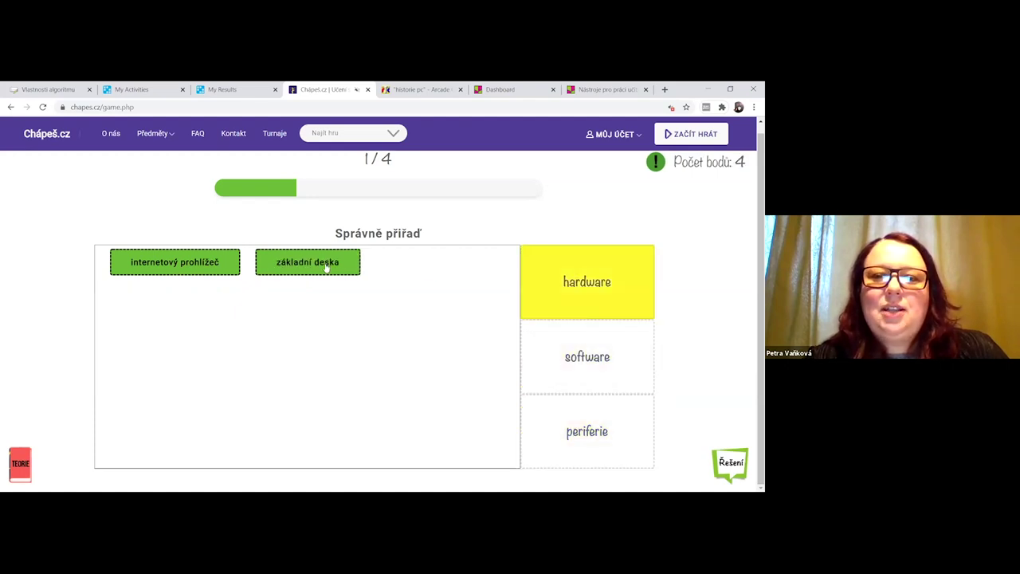
left_click(326, 267)
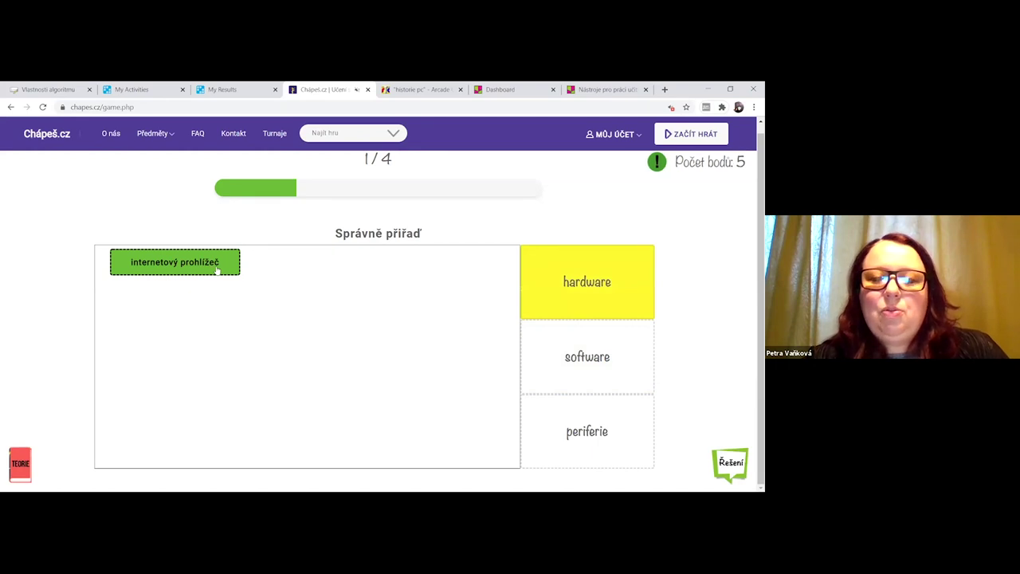
left_click(216, 271)
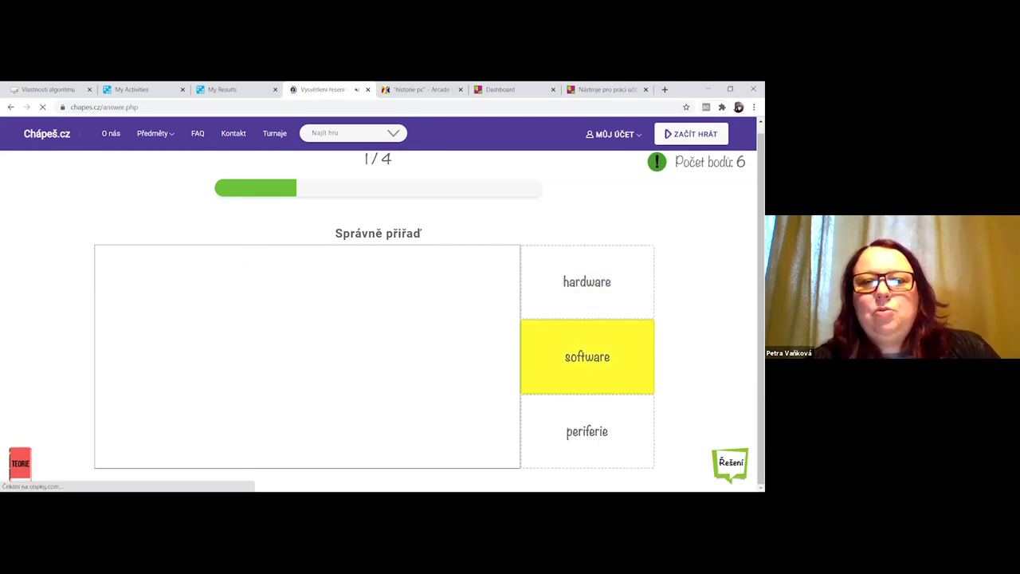
left_click(372, 249)
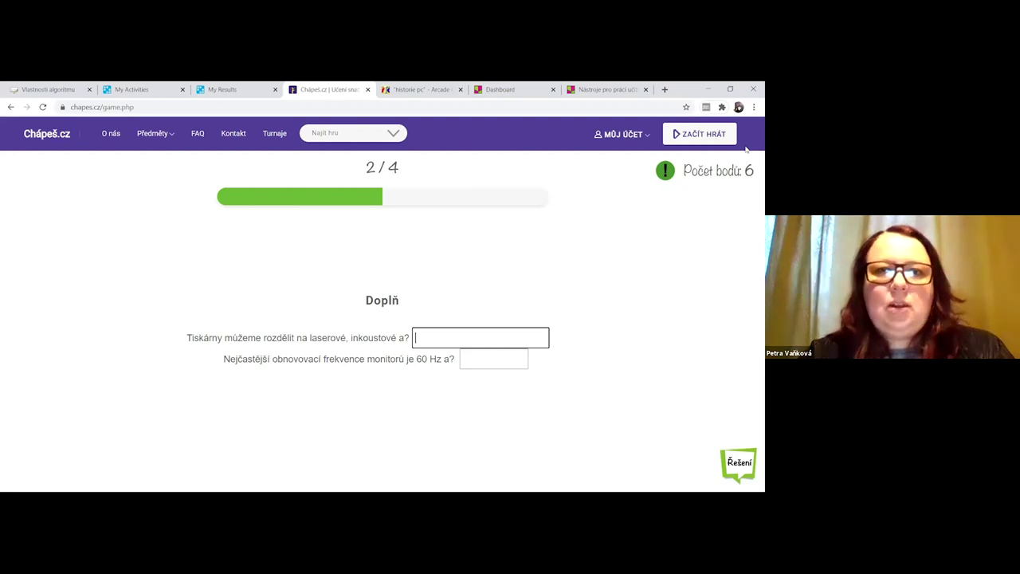
Leave the game for the homepage and open the account's profile page.
left_click(607, 136)
left_click(49, 137)
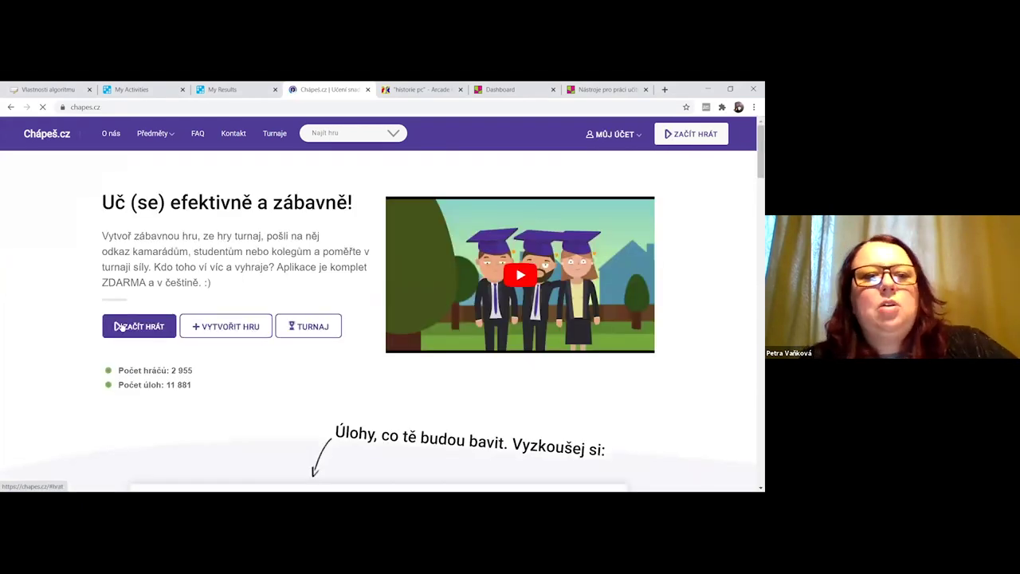
left_click(219, 332)
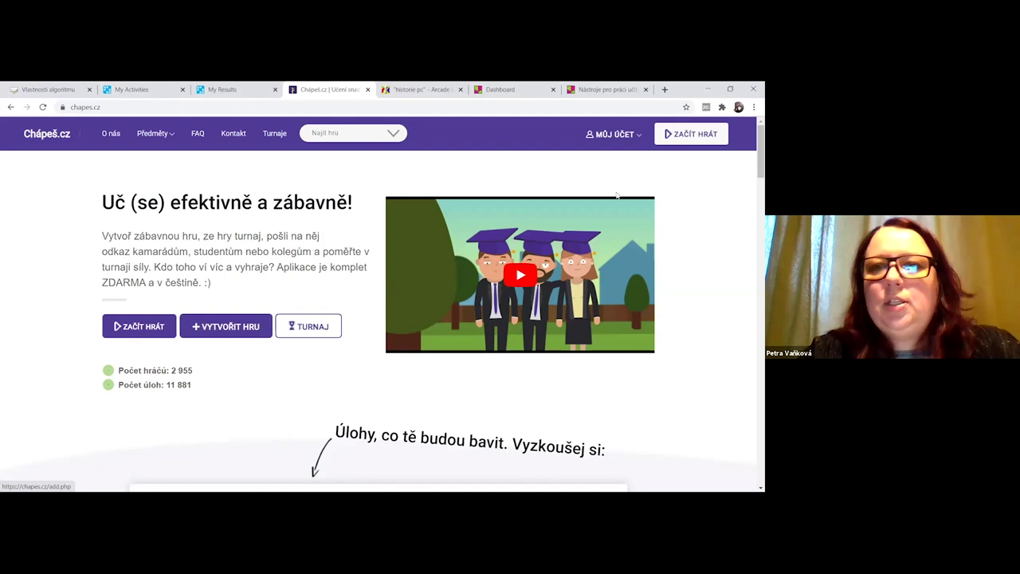
left_click(614, 134)
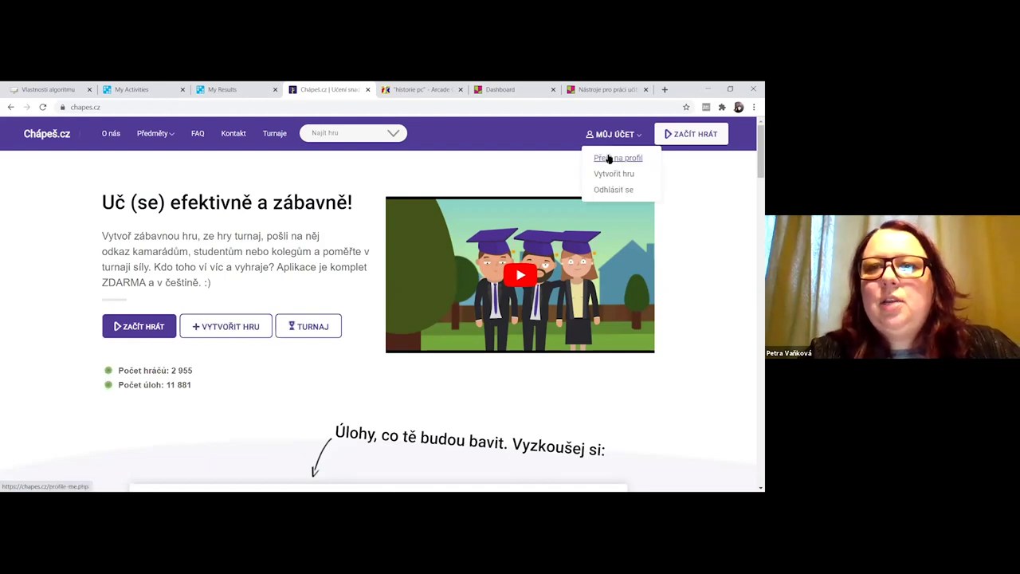
left_click(612, 158)
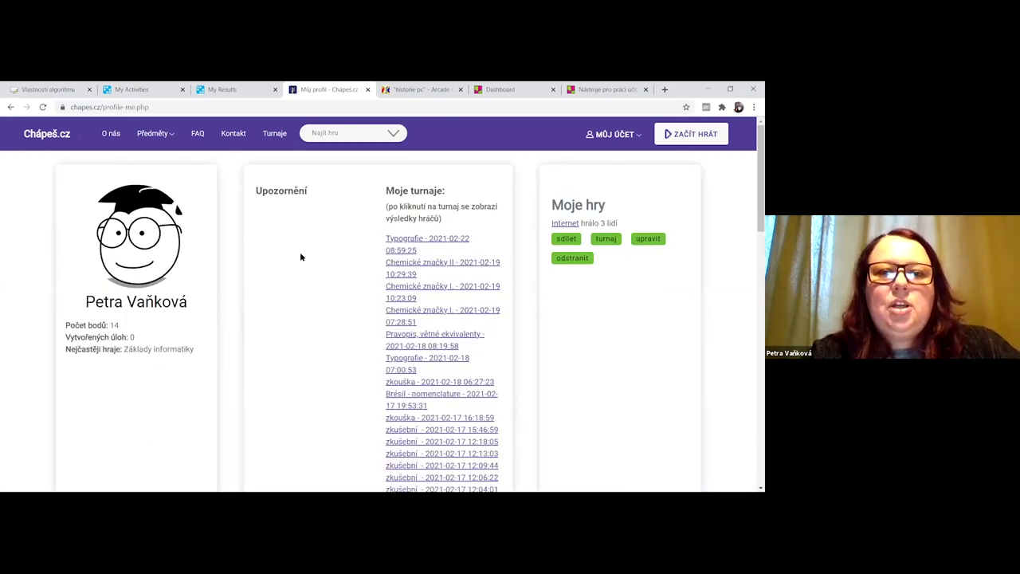
Examine the profile's trophies, player levels, answered-task overview, tournaments and own games.
scroll(298, 255, "down", 10)
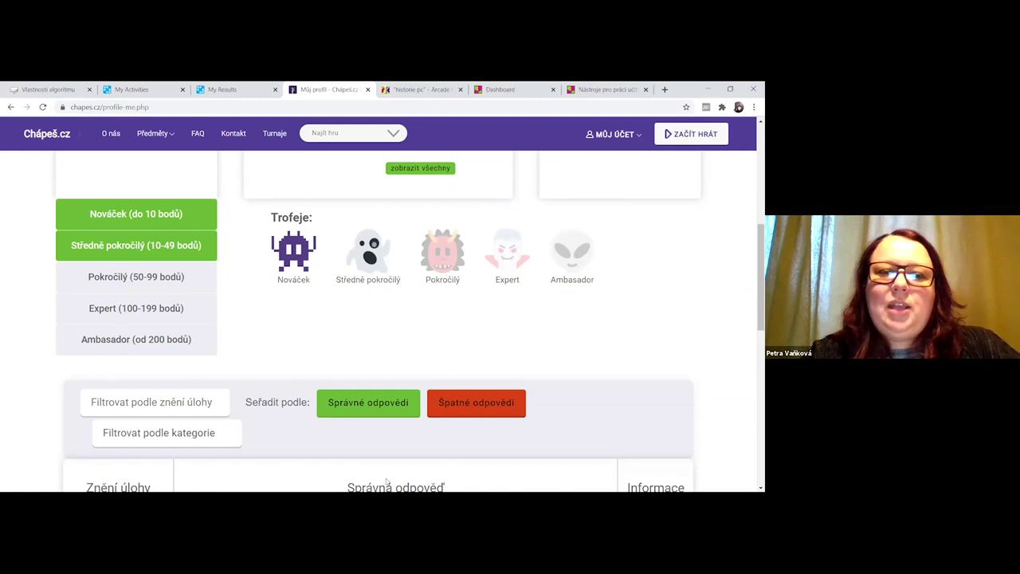
scroll(358, 396, "down", 3)
scroll(357, 396, "down", 2)
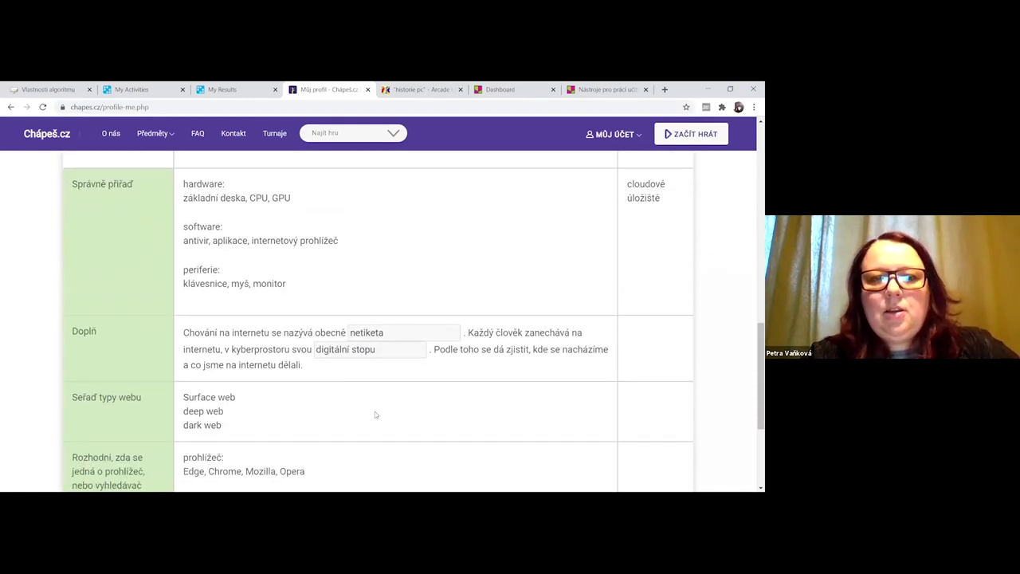
scroll(375, 411, "down", 3)
scroll(375, 412, "up", 2)
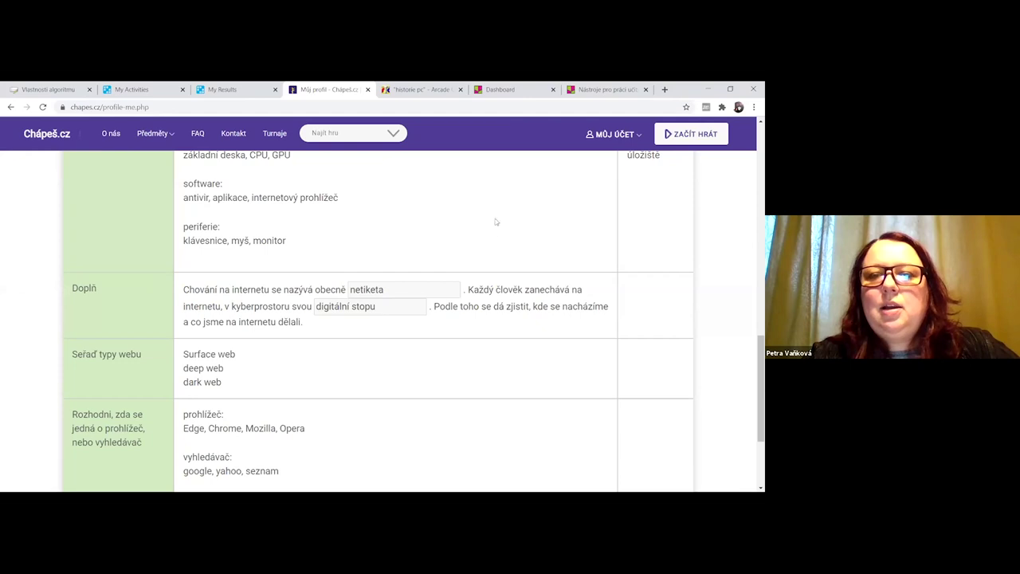
scroll(370, 386, "down", 2)
scroll(371, 384, "up", 15)
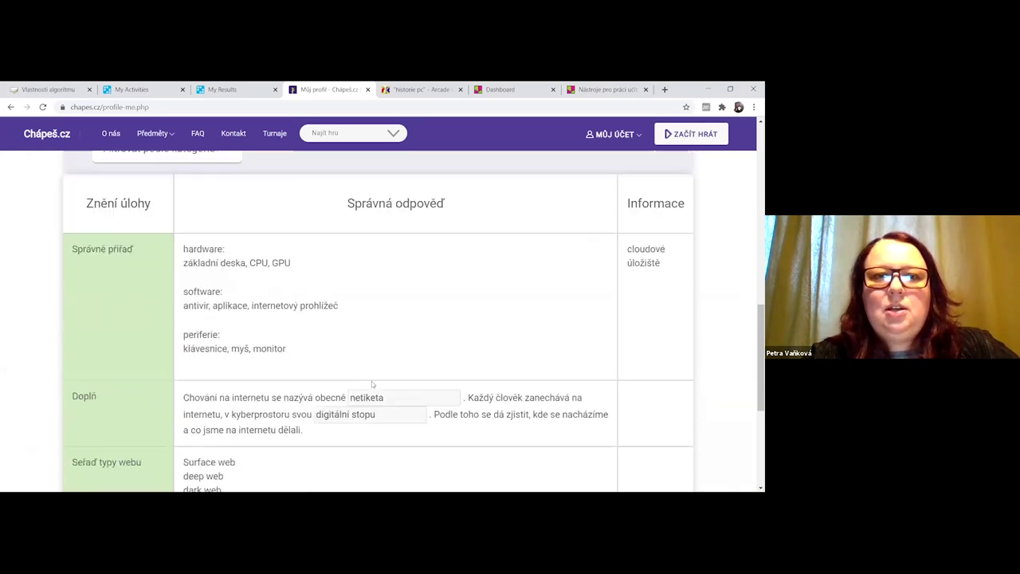
scroll(371, 384, "up", 1)
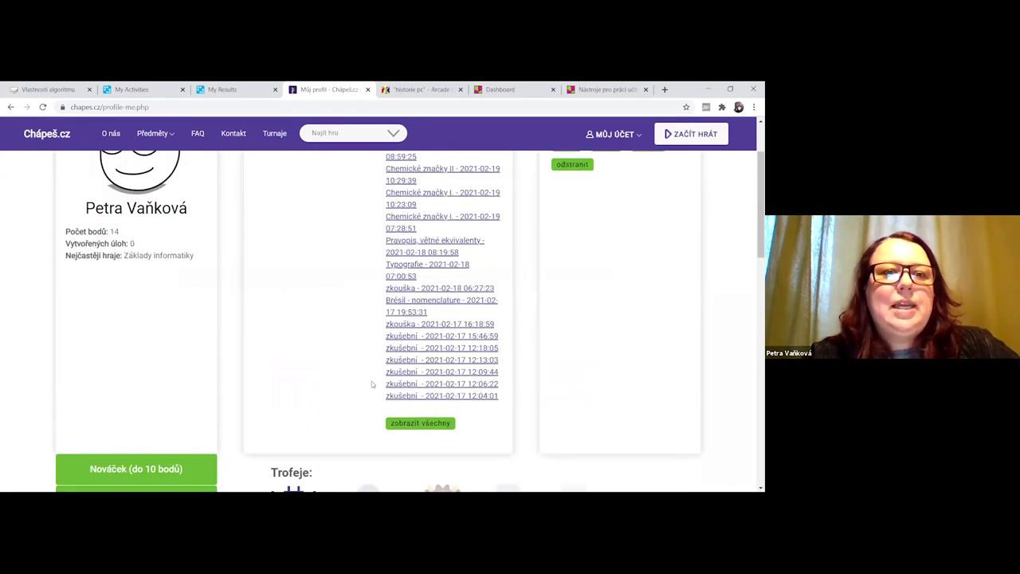
scroll(496, 227, "up", 2)
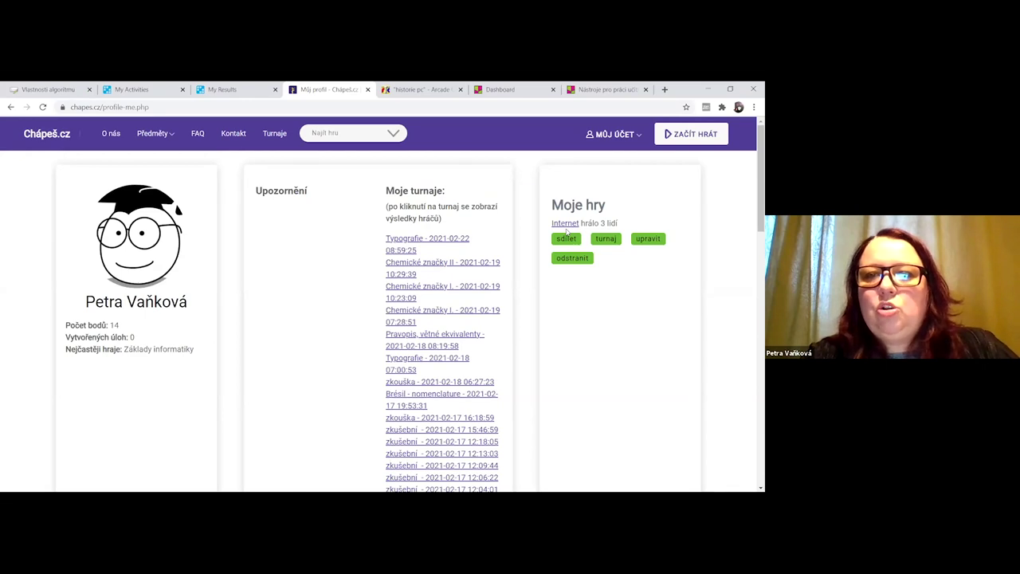
Return to the homepage and open the form for creating a new game.
left_click(653, 240)
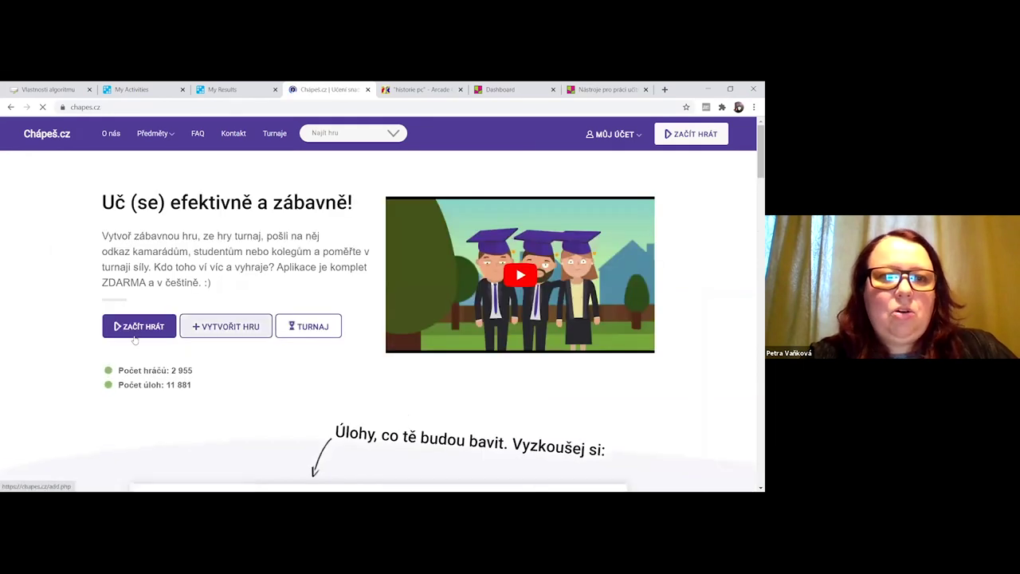
left_click(239, 334)
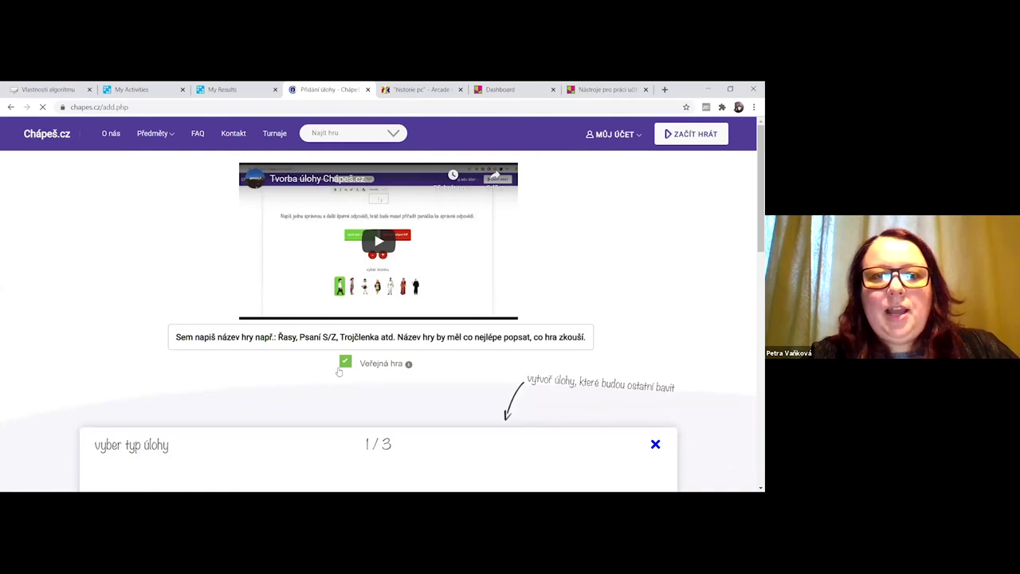
Turn off the Veřejná hra option for the new game.
left_click(345, 363)
scroll(649, 321, "down", 1)
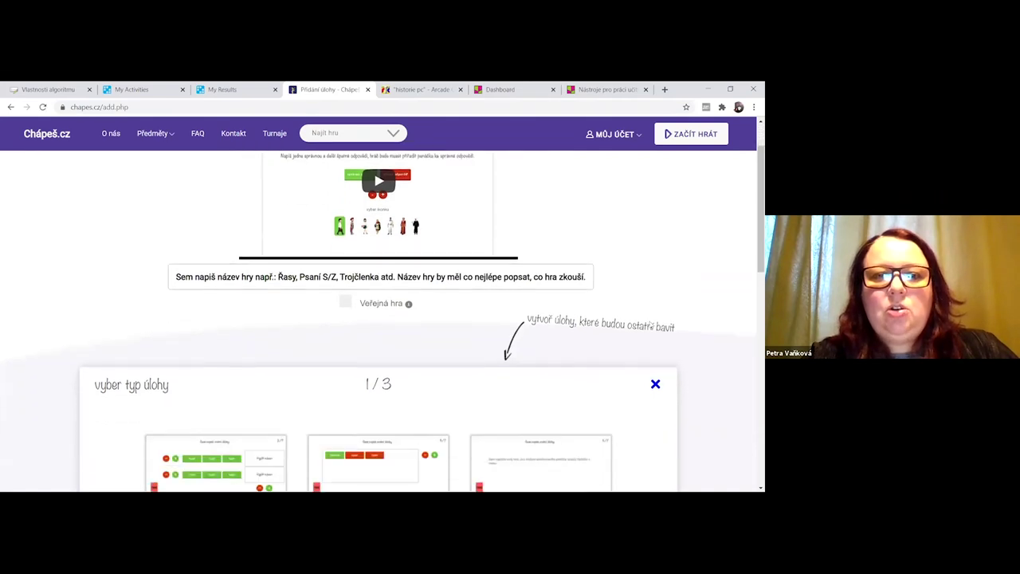
scroll(650, 323, "down", 2)
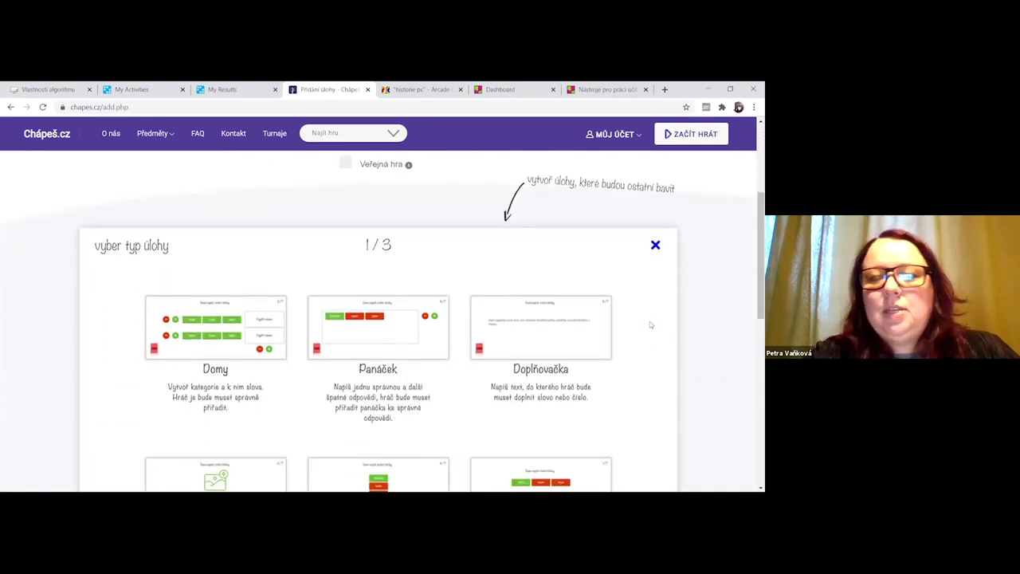
Examine the available task types: Domy, Panáček, Doplňovačka, Tipovačka s obrázkem, Seřazovačka and Tipovačka.
scroll(412, 353, "down", 2)
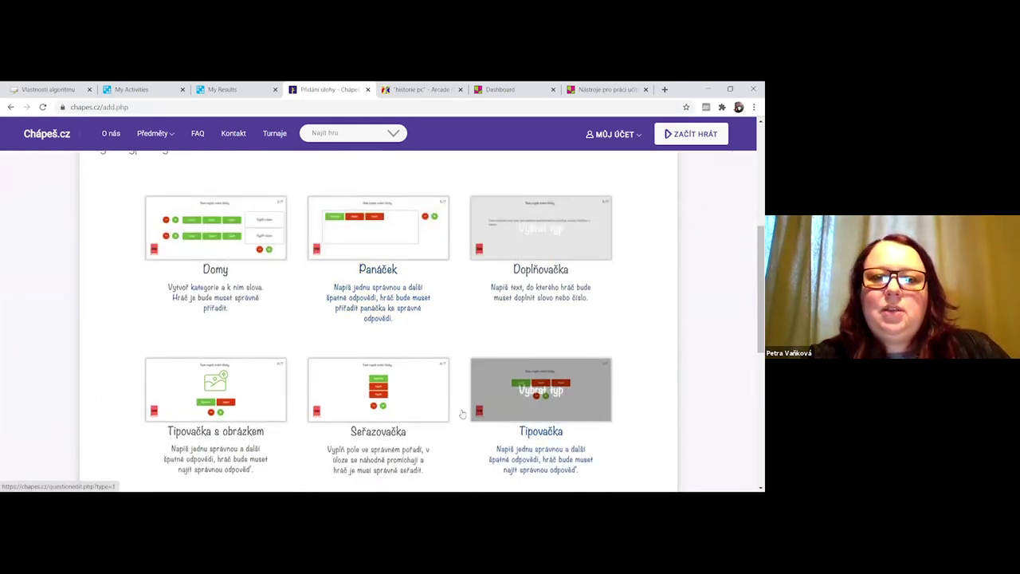
scroll(562, 416, "down", 1)
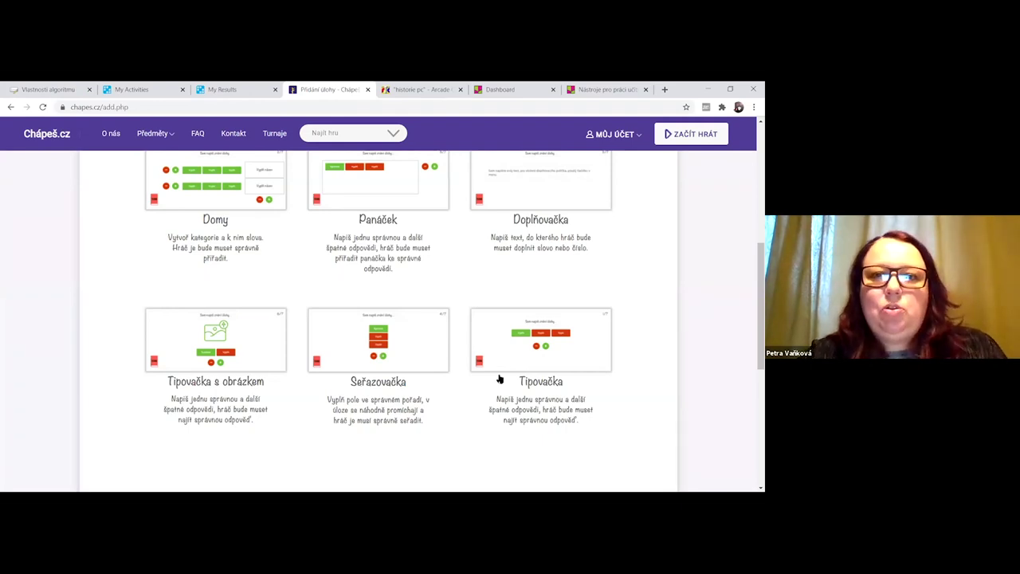
scroll(502, 368, "up", 1)
scroll(502, 366, "up", 1)
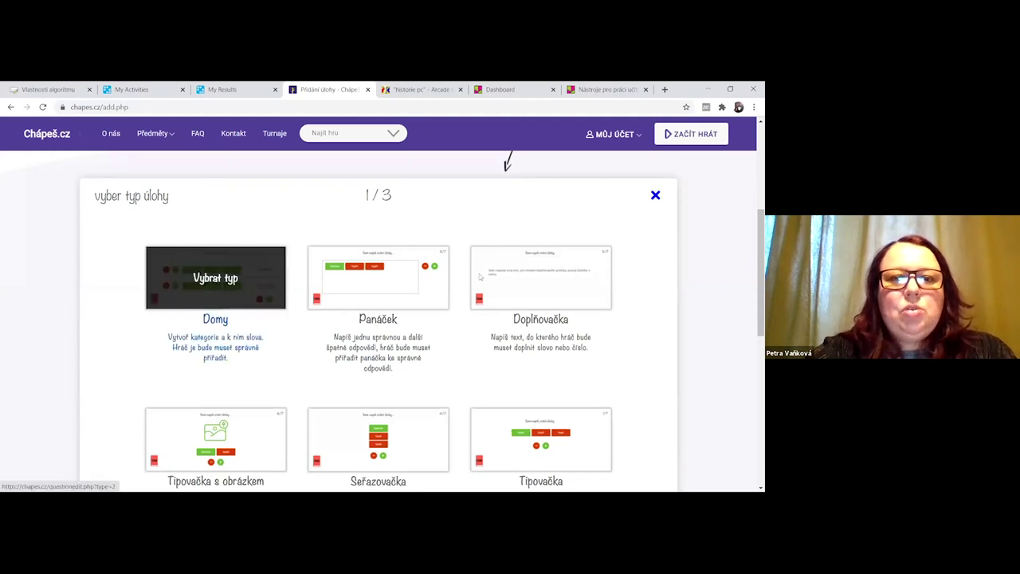
scroll(537, 403, "down", 4)
scroll(254, 287, "up", 2)
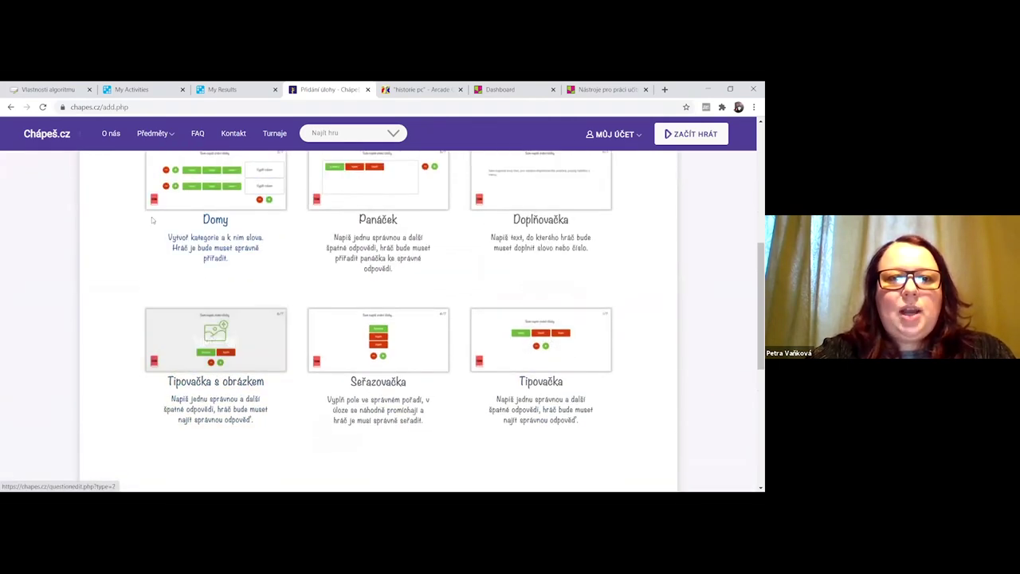
scroll(244, 275, "up", 2)
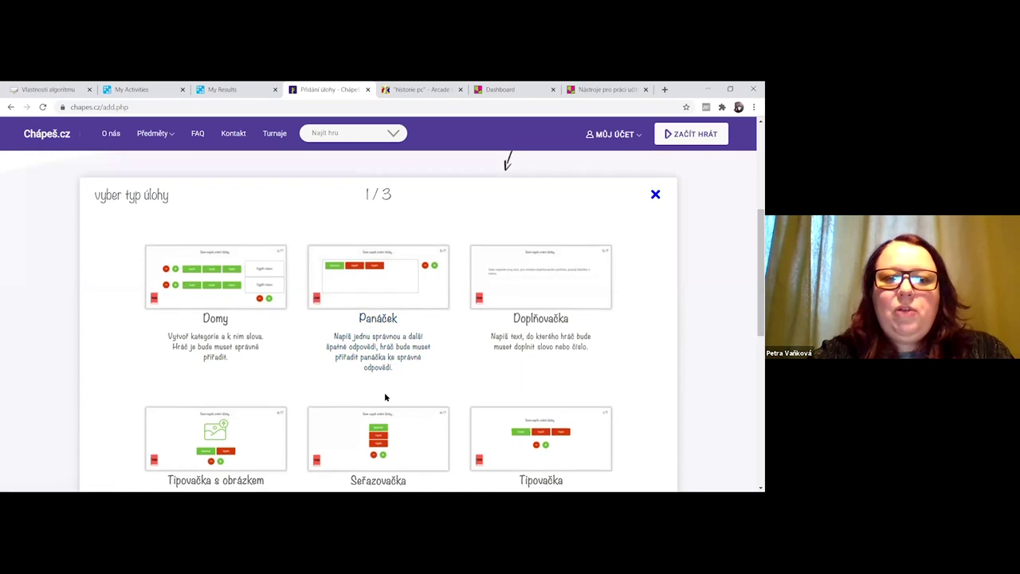
scroll(384, 396, "down", 1)
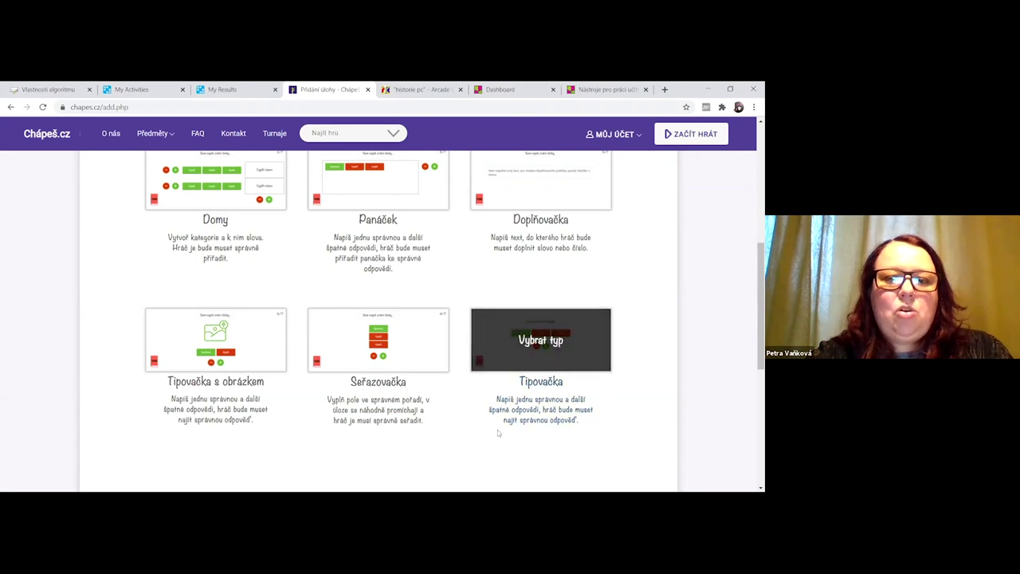
scroll(476, 426, "up", 3)
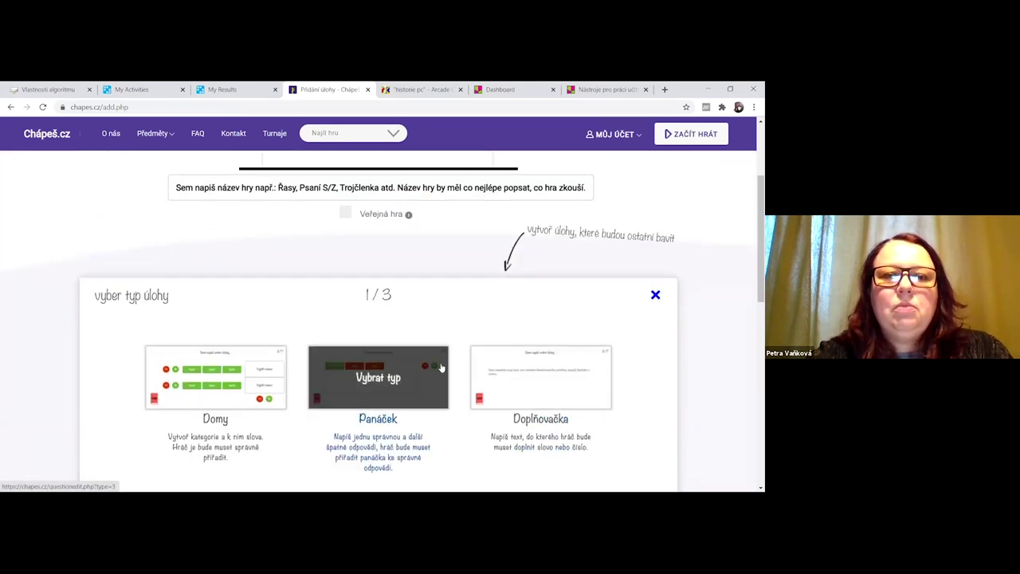
scroll(430, 371, "up", 2)
scroll(433, 368, "down", 2)
scroll(432, 367, "down", 1)
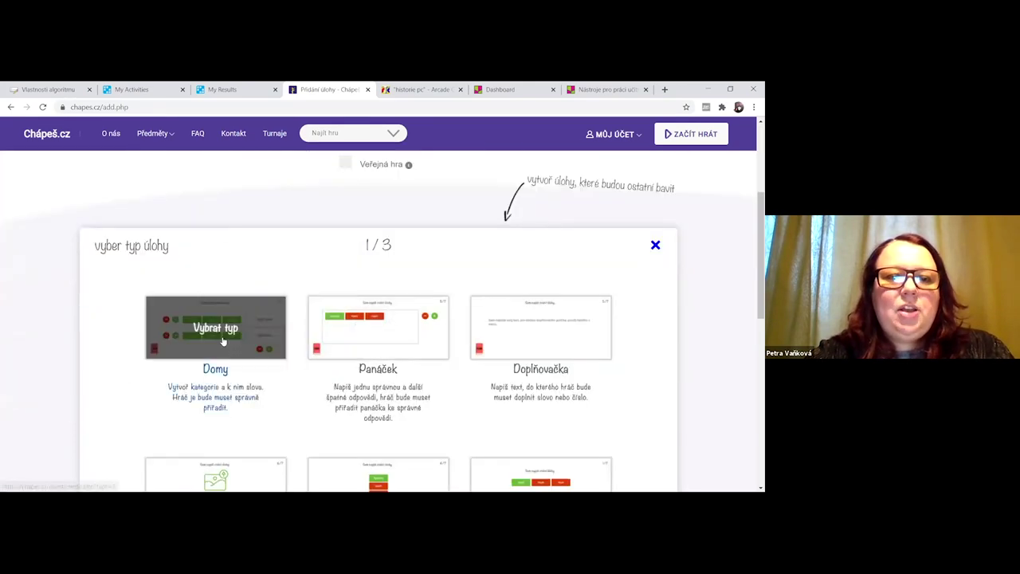
Choose the Domy task type for the first task and enter the assignment "Poznej typ souboru.".
left_click(236, 342)
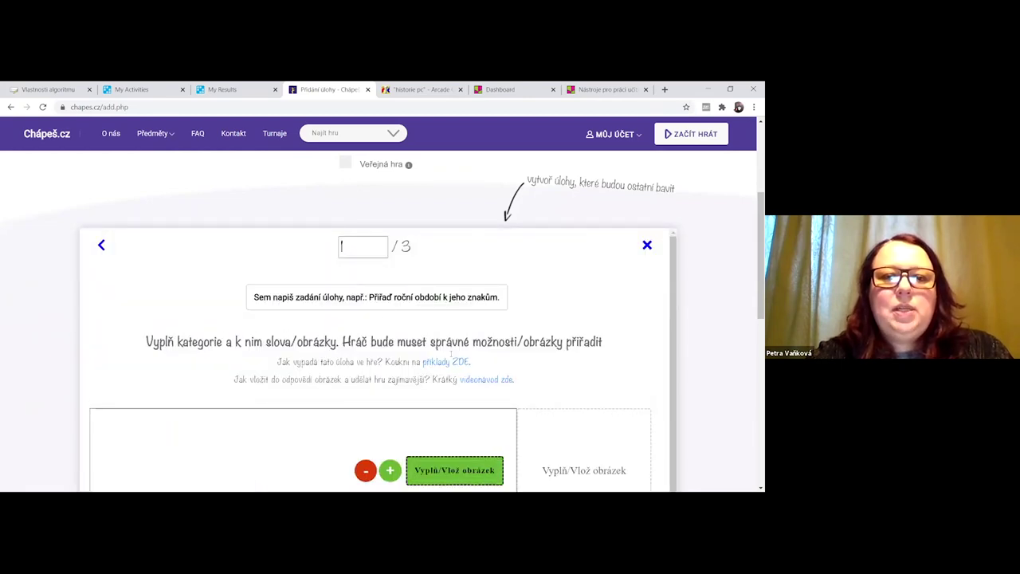
scroll(461, 363, "down", 1)
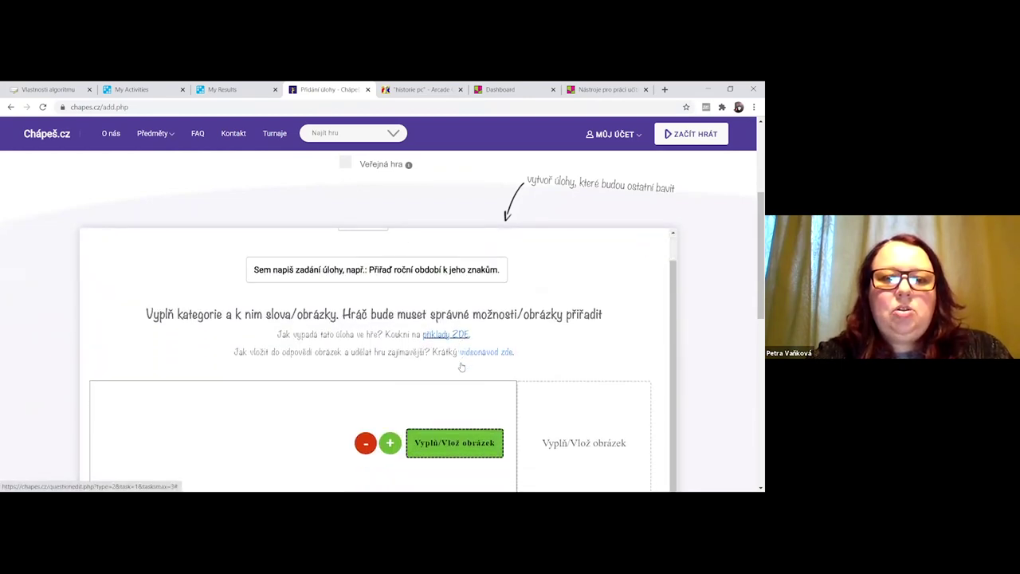
left_click(428, 255)
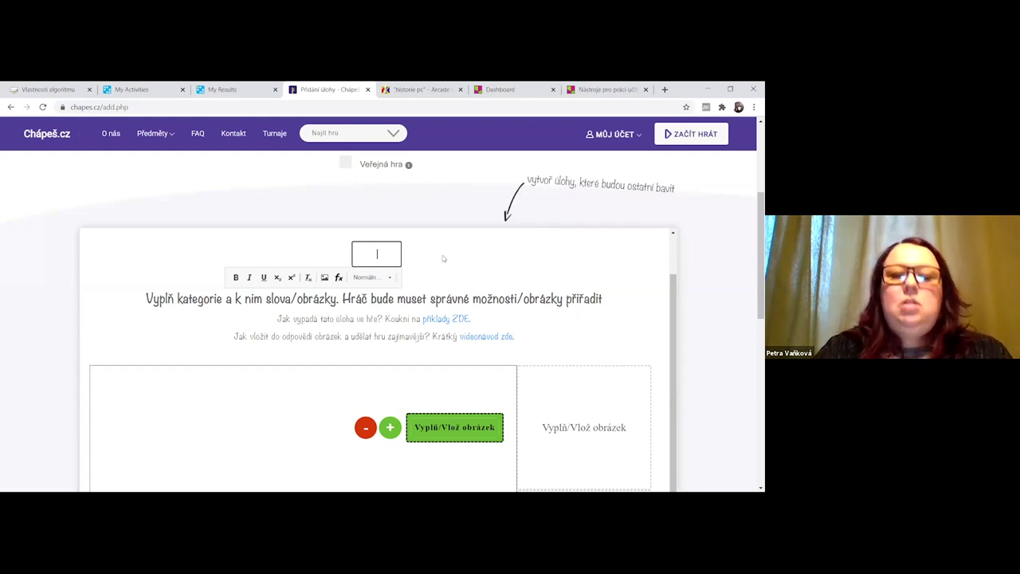
type("poznej")
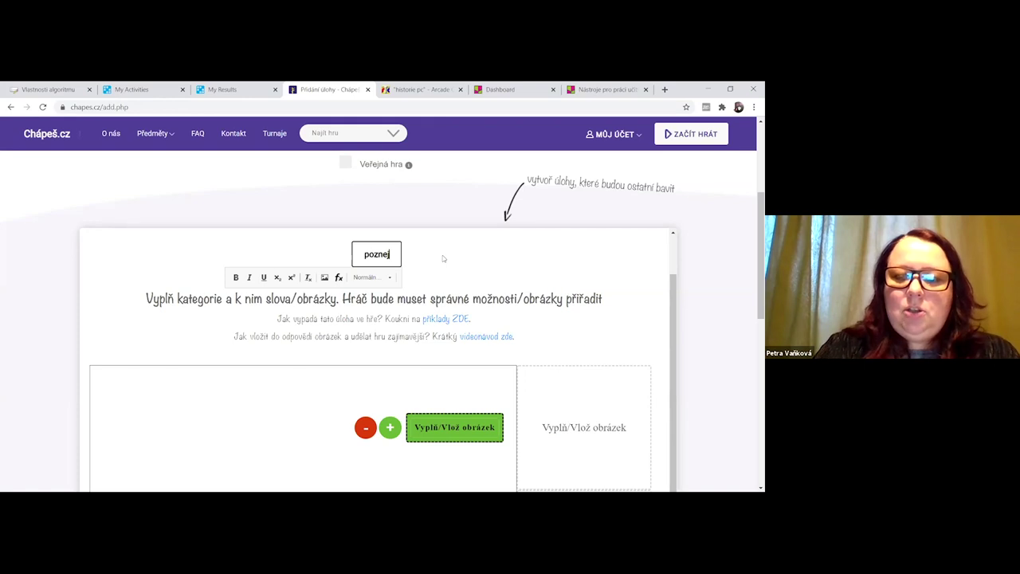
key("BackSpace")
type("P")
key("End")
type("typ sou")
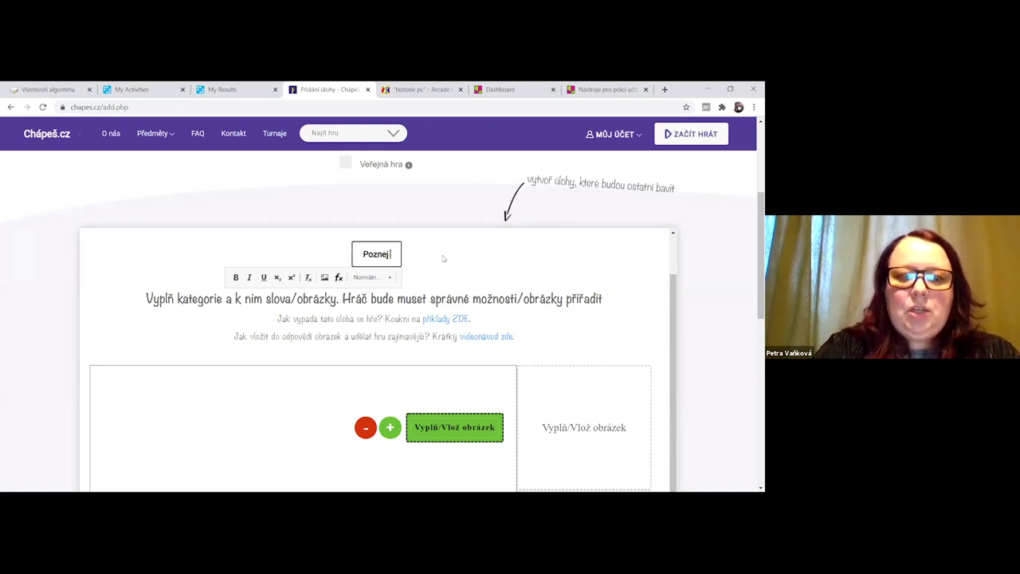
type("boru.")
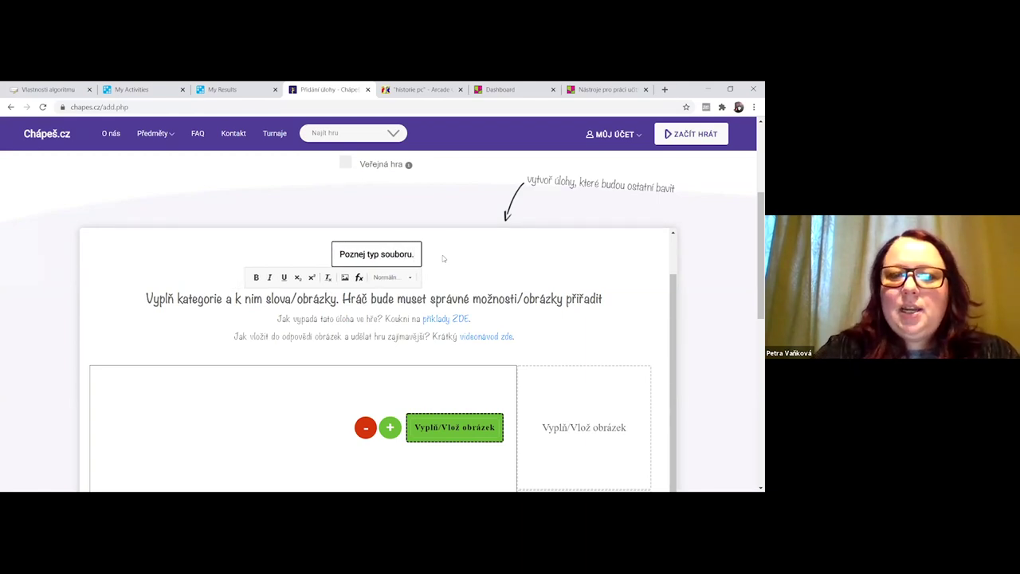
Name the task's first two categories "zvuk" and "obraz".
scroll(574, 428, "down", 3)
scroll(574, 428, "down", 2)
left_click(580, 277)
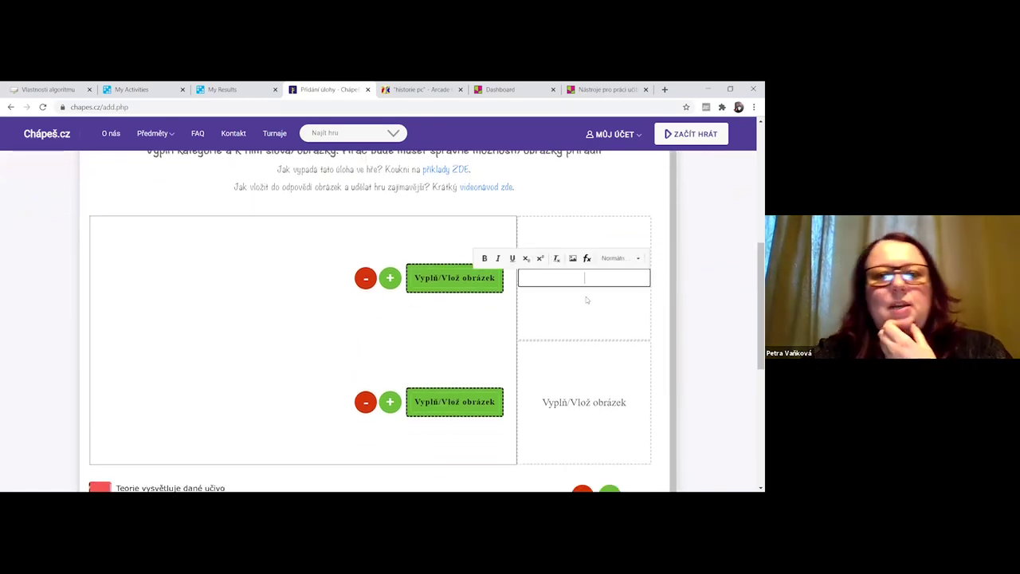
type("zvuk")
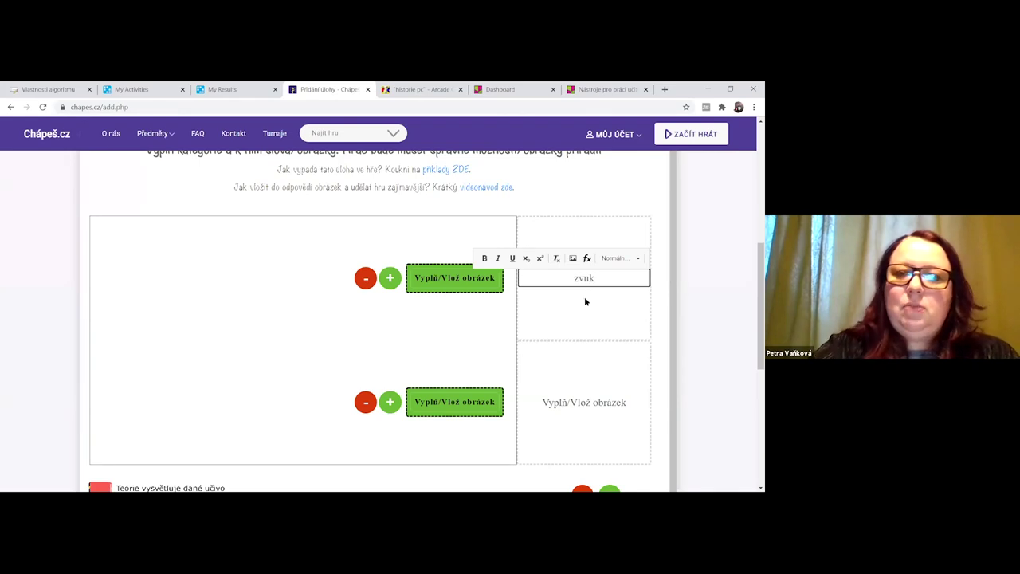
left_click(604, 405)
type("obraz")
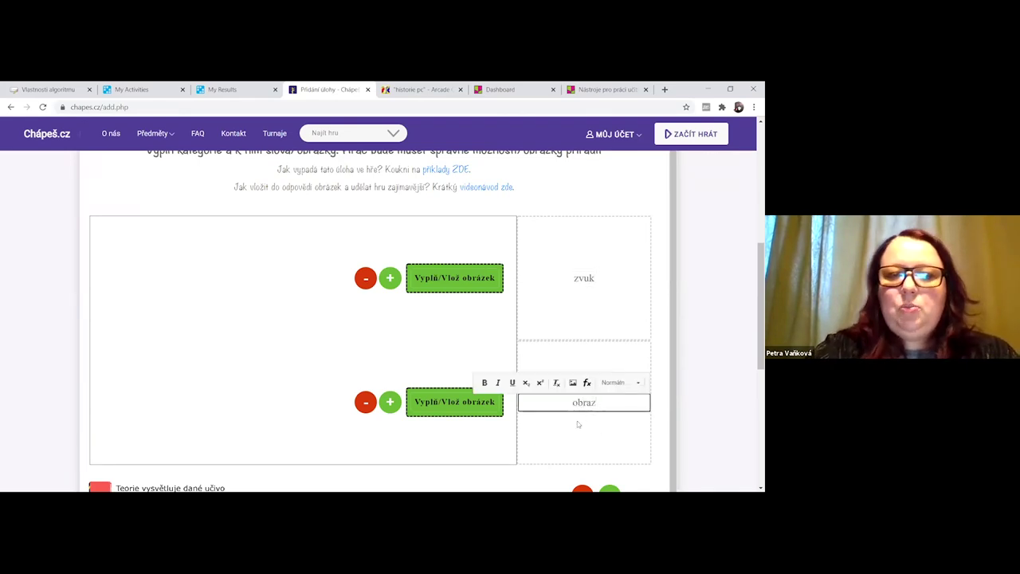
Add a third category to the task and name it "video".
scroll(605, 423, "down", 2)
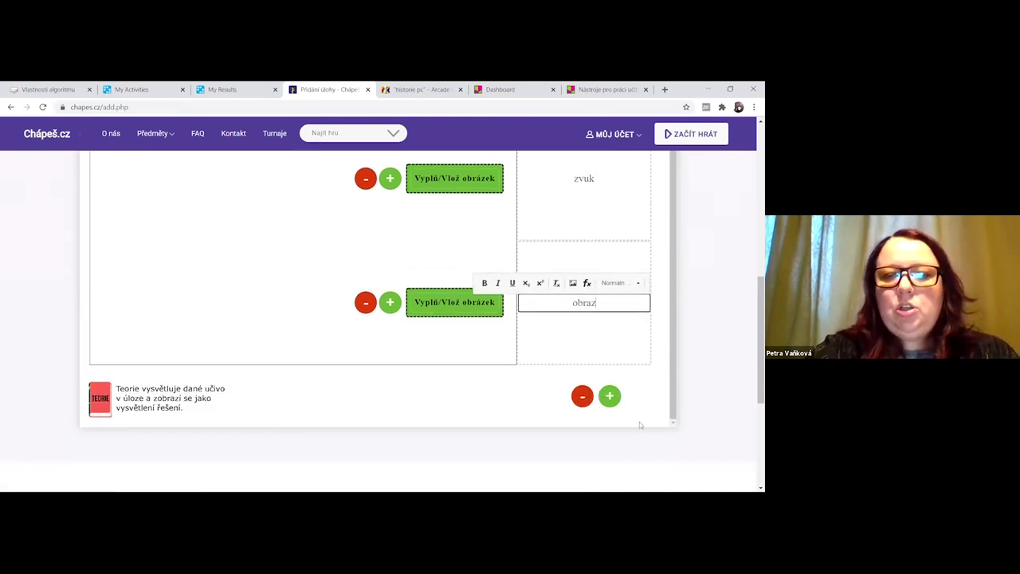
left_click(618, 398)
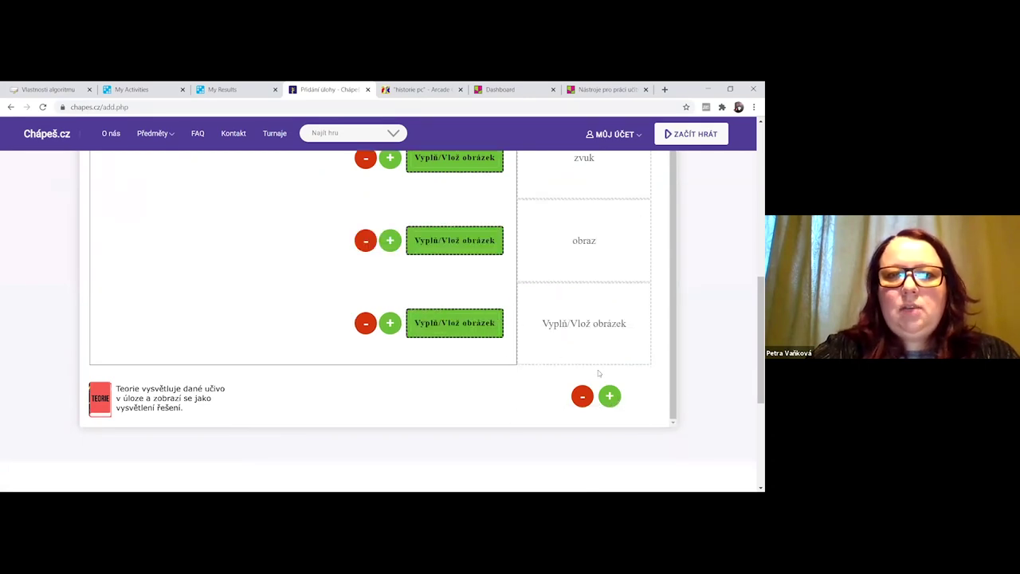
left_click(586, 322)
scroll(618, 392, "up", 1)
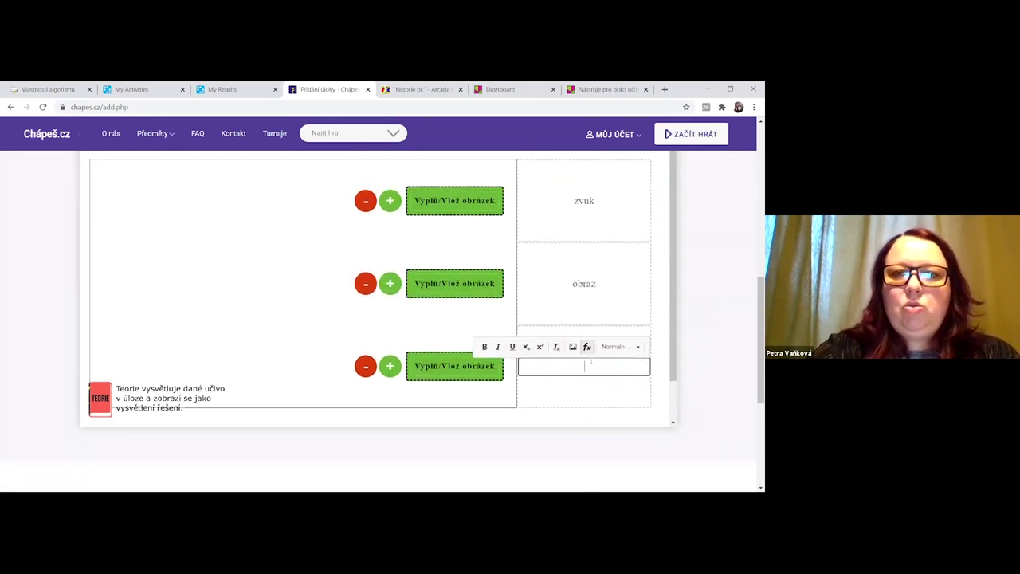
type("video")
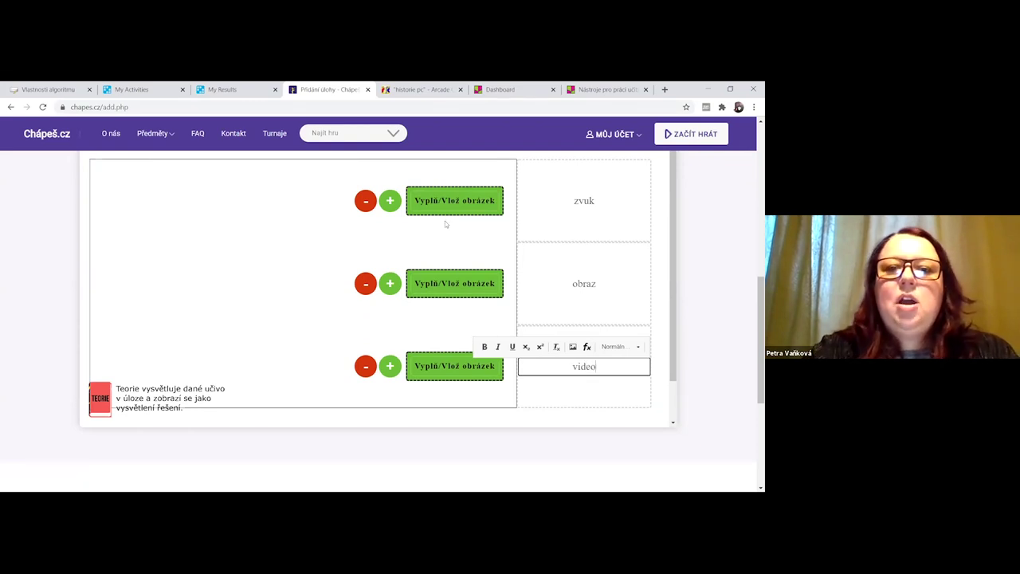
Fill in the answers .mp3 for zvuk, .png for obraz and .avi for video.
left_click(456, 196)
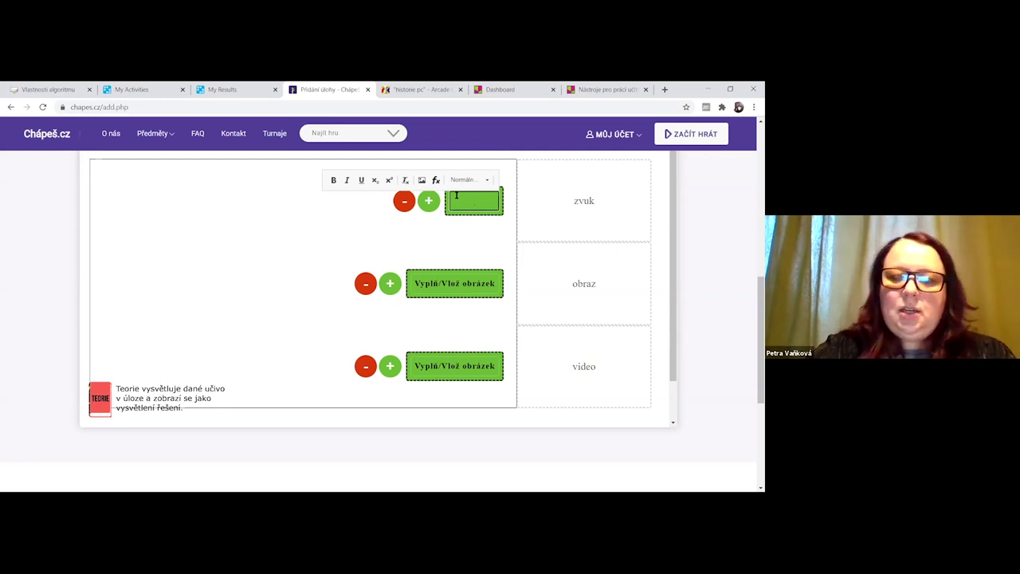
type(".")
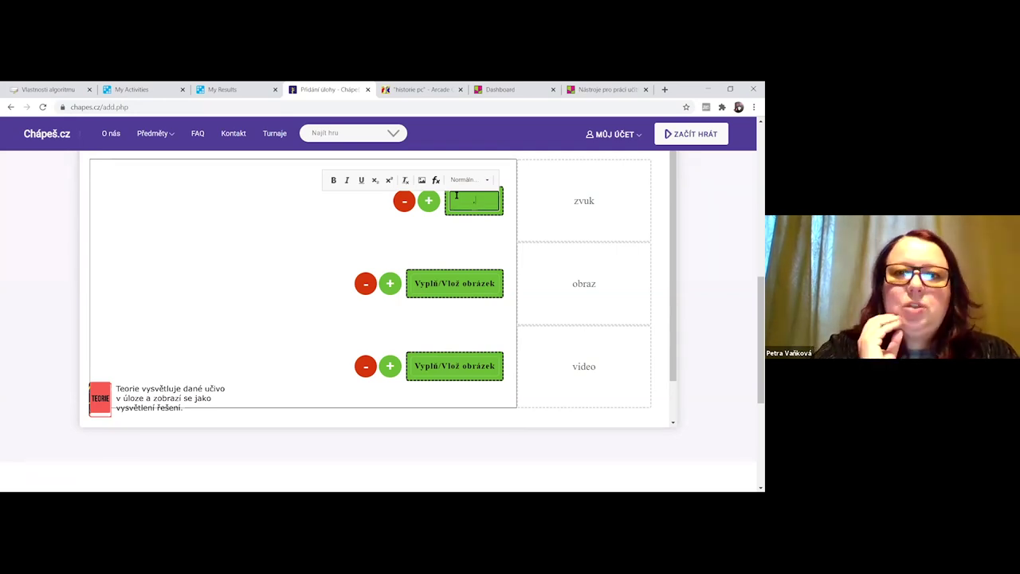
type("mp3")
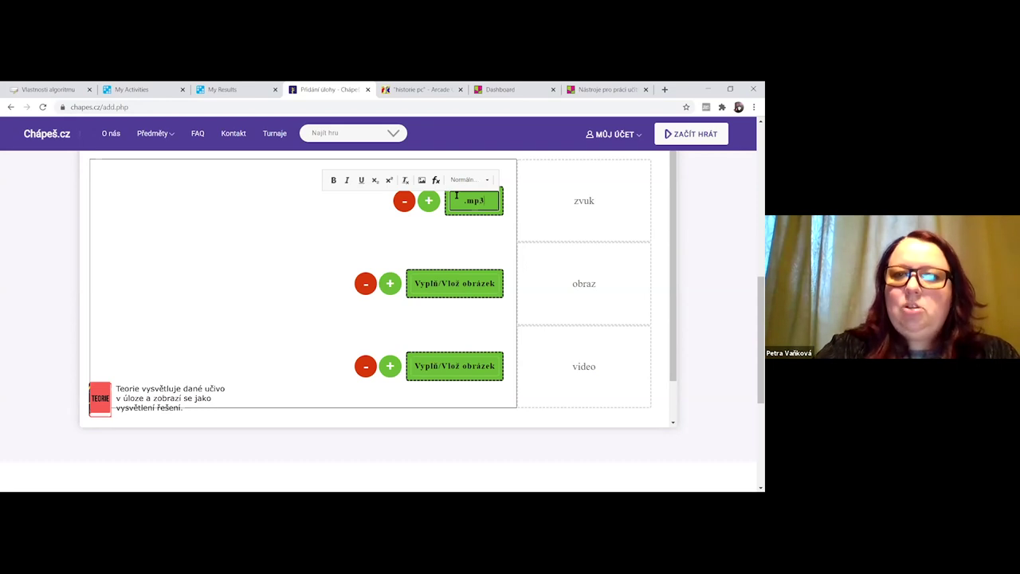
left_click(435, 284)
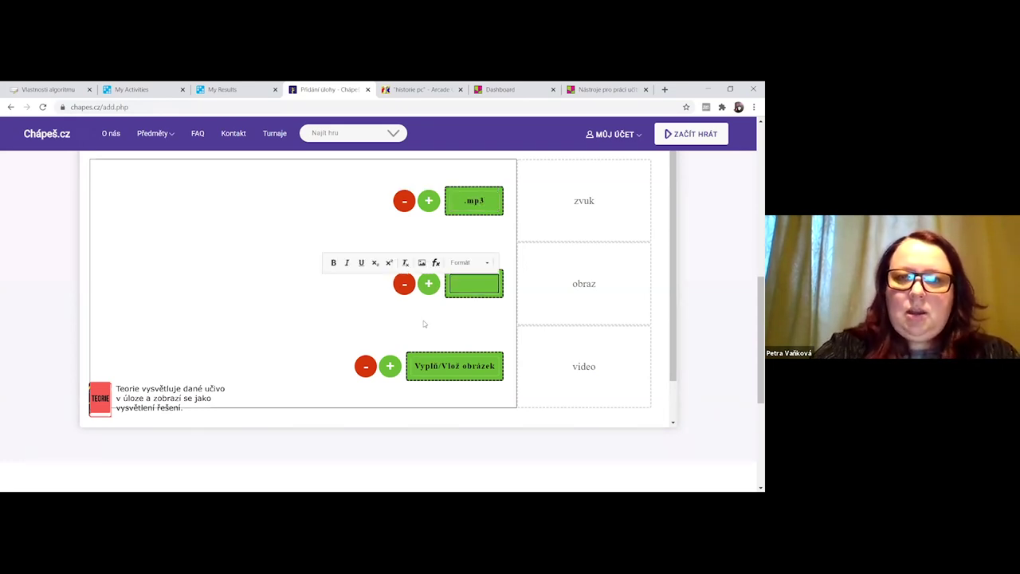
type(".png")
left_click(483, 368)
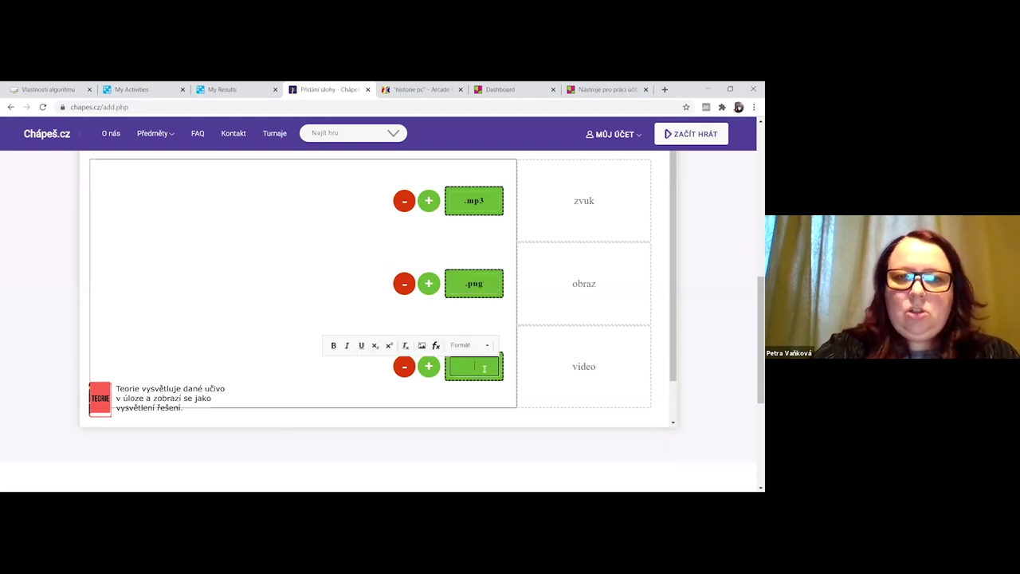
type(".a")
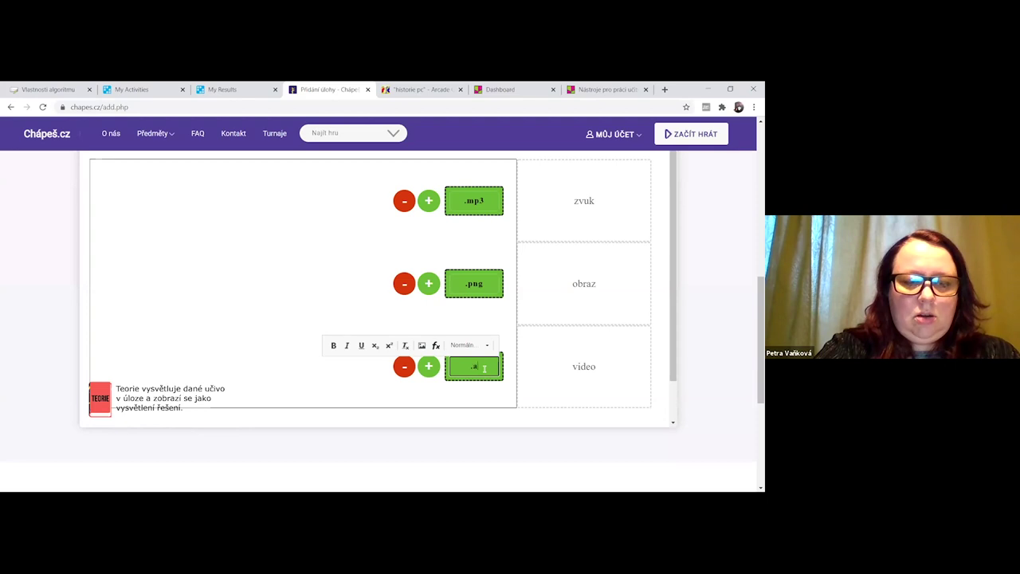
type("vi")
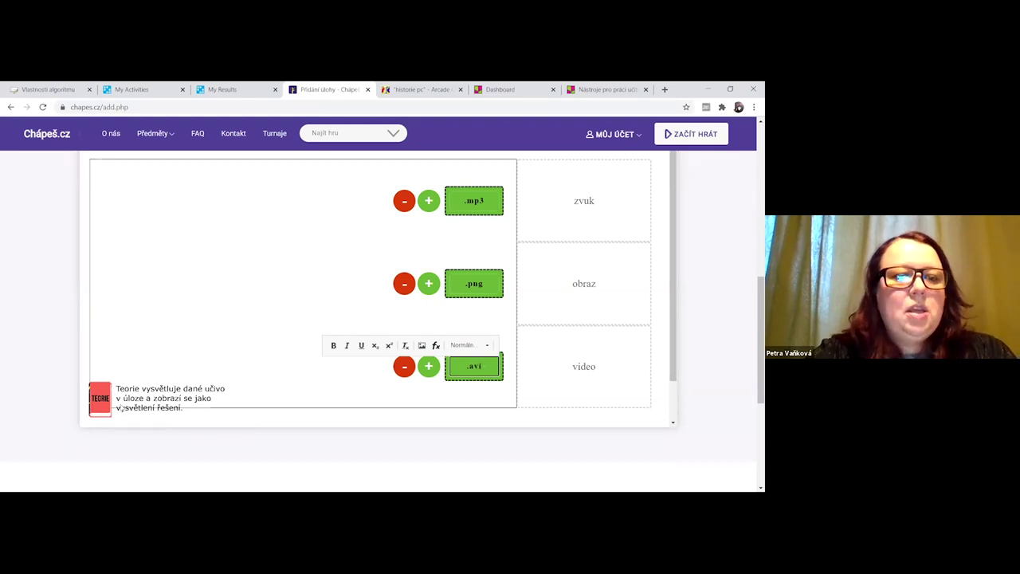
Open the task's theory section and its explanation text for editing.
left_click(102, 403)
scroll(144, 265, "up", 2)
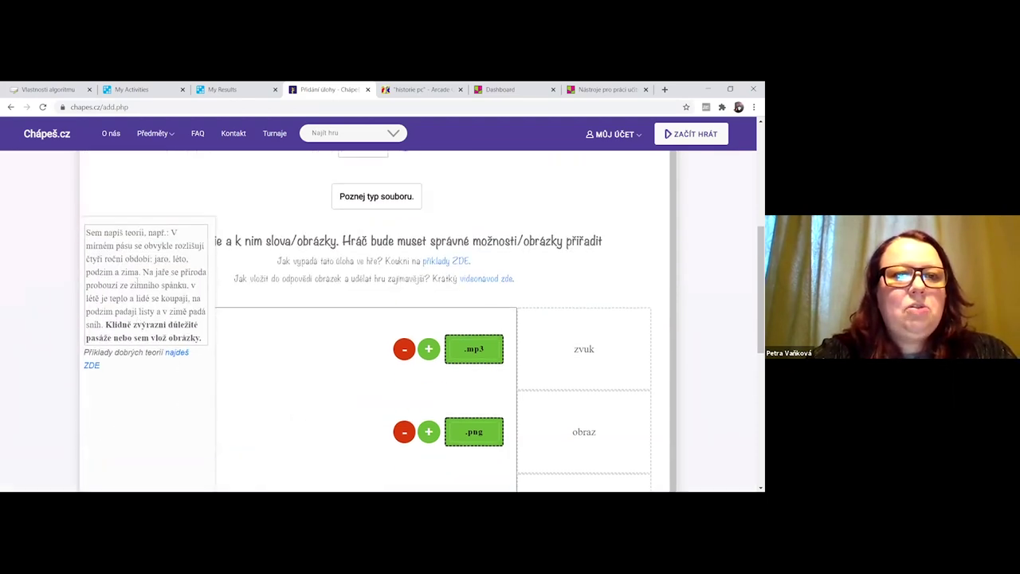
left_click(145, 264)
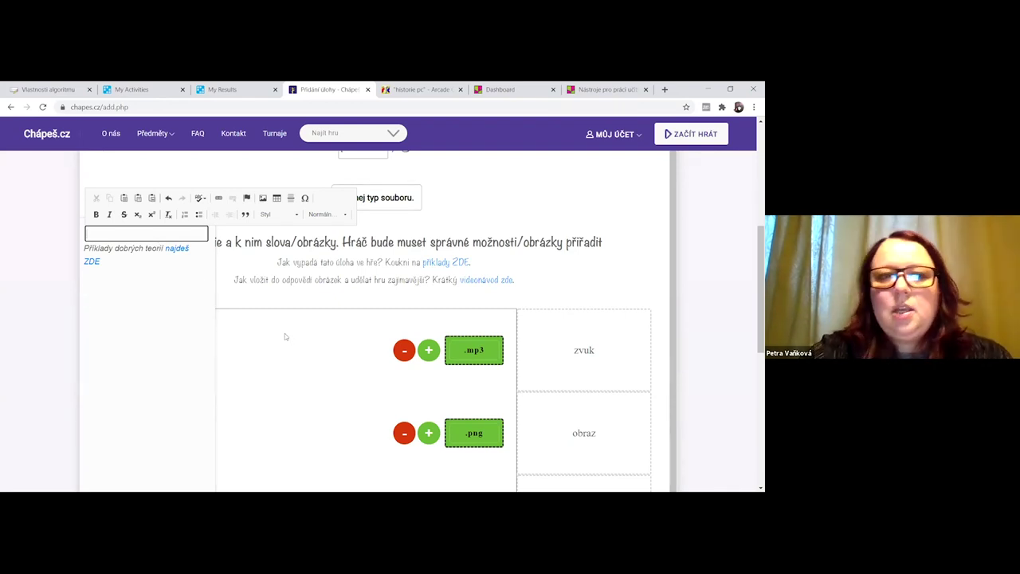
Proceed to the second task, choosing to continue without theory.
scroll(330, 362, "down", 1)
scroll(744, 379, "down", 3)
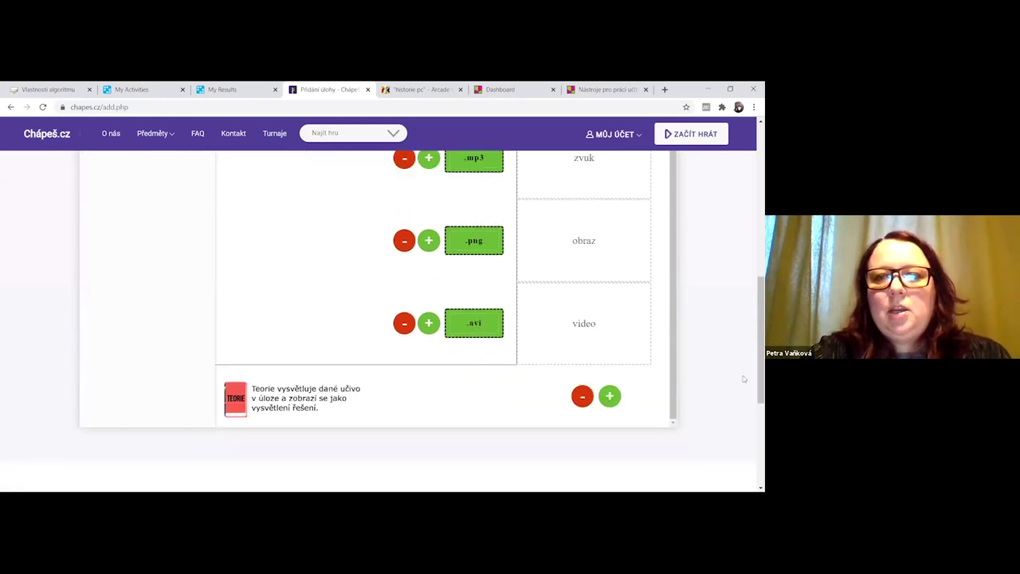
scroll(503, 376, "down", 3)
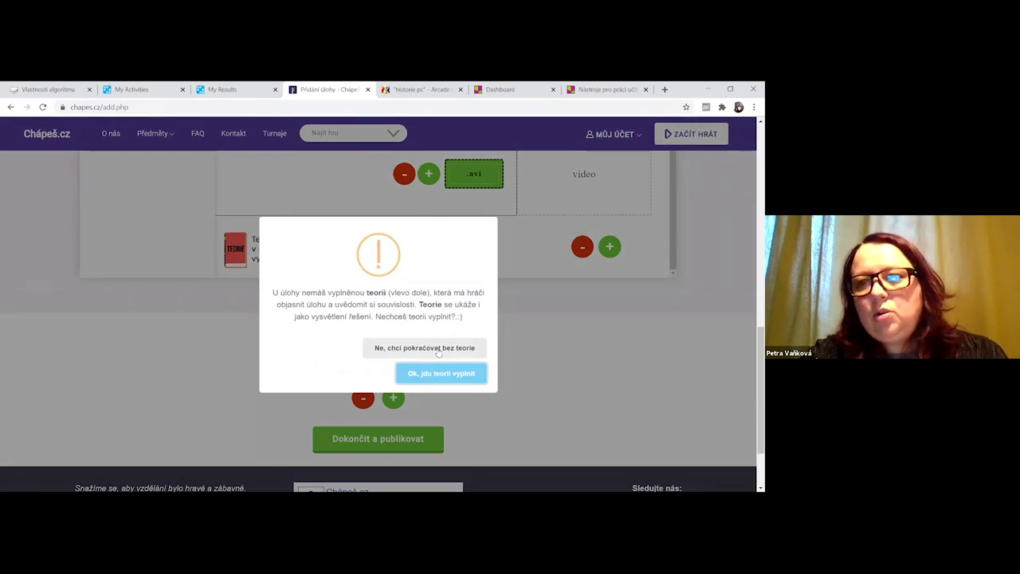
left_click(438, 352)
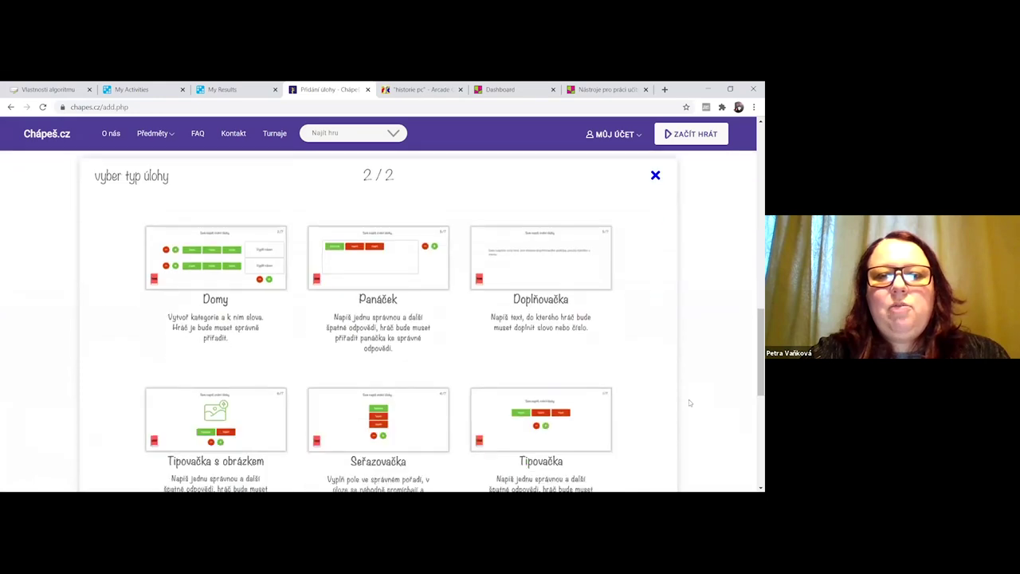
Choose the Seřazovačka type for the second task and write its question as "Seřaď od největší jednotky".
mouse_move(389, 415)
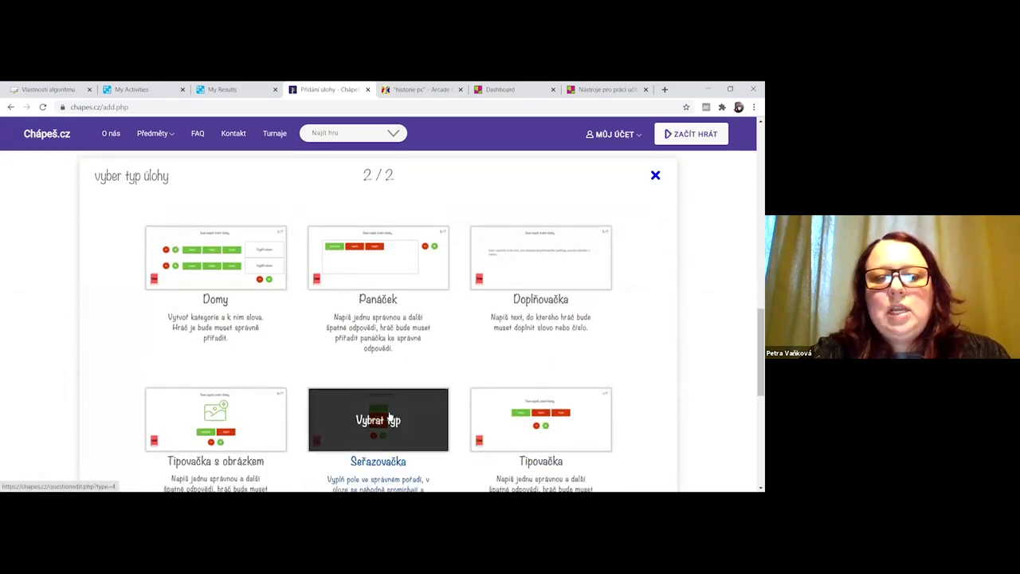
left_click(389, 415)
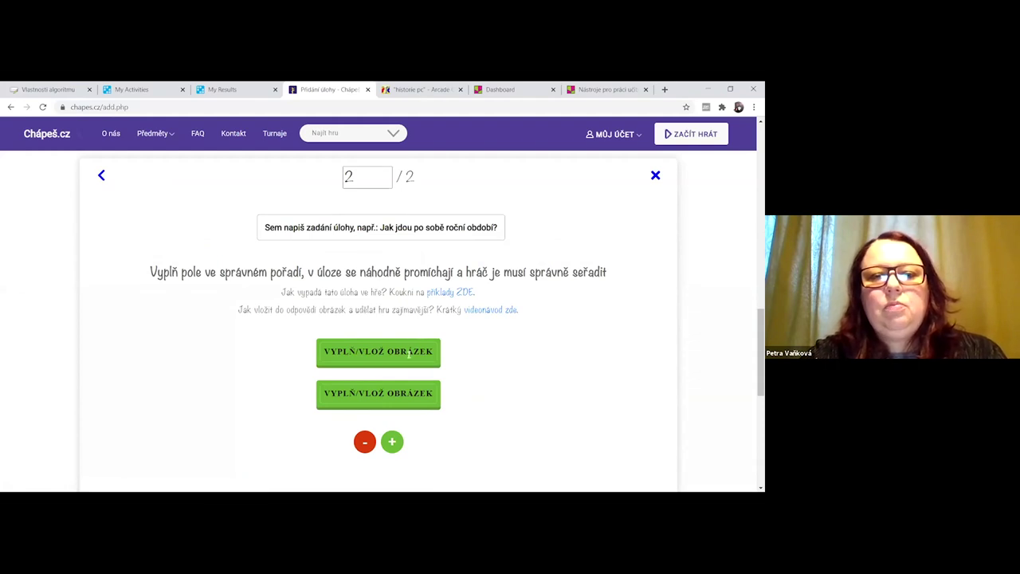
left_click(381, 227)
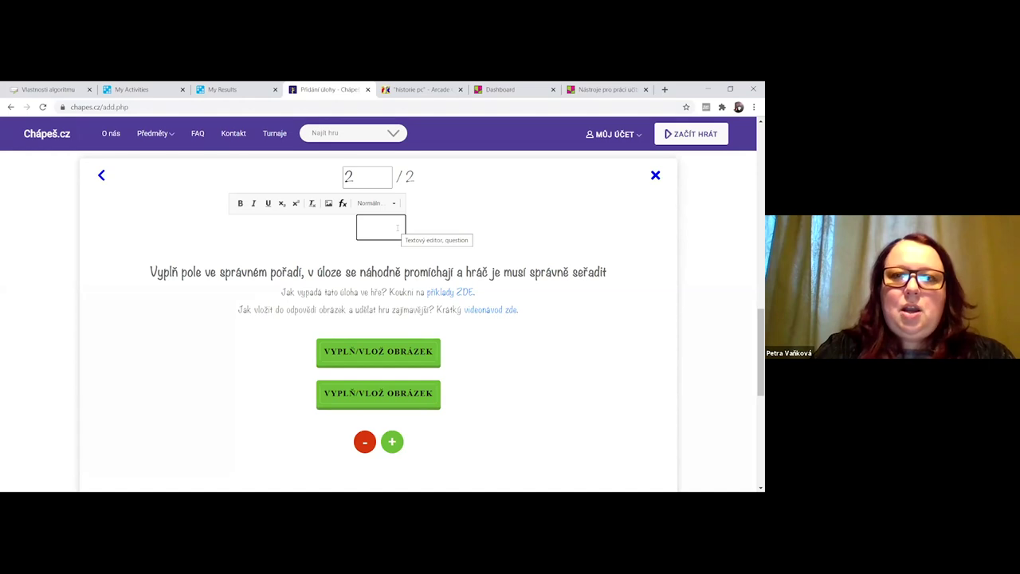
type("Se")
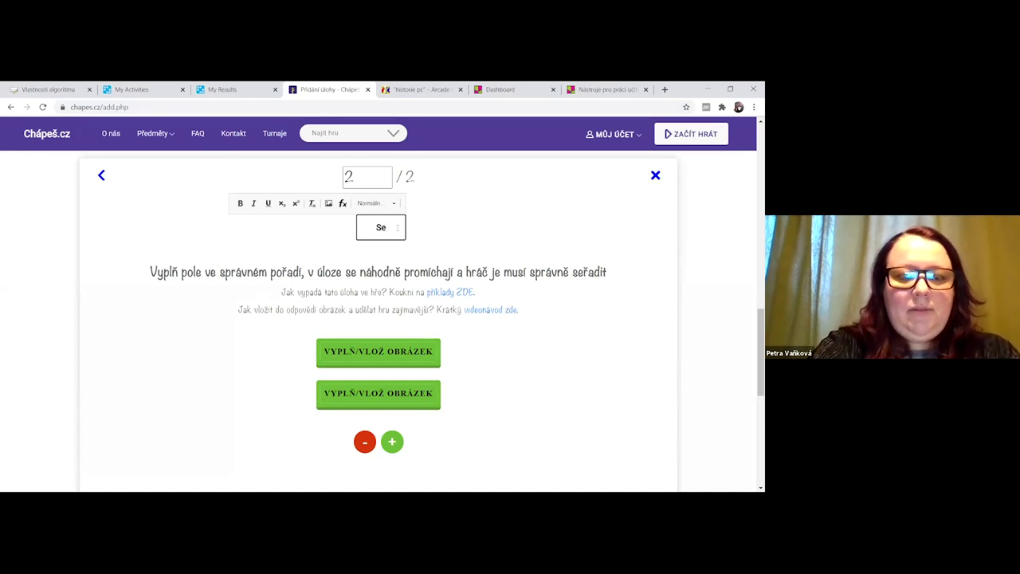
type("řaď od n")
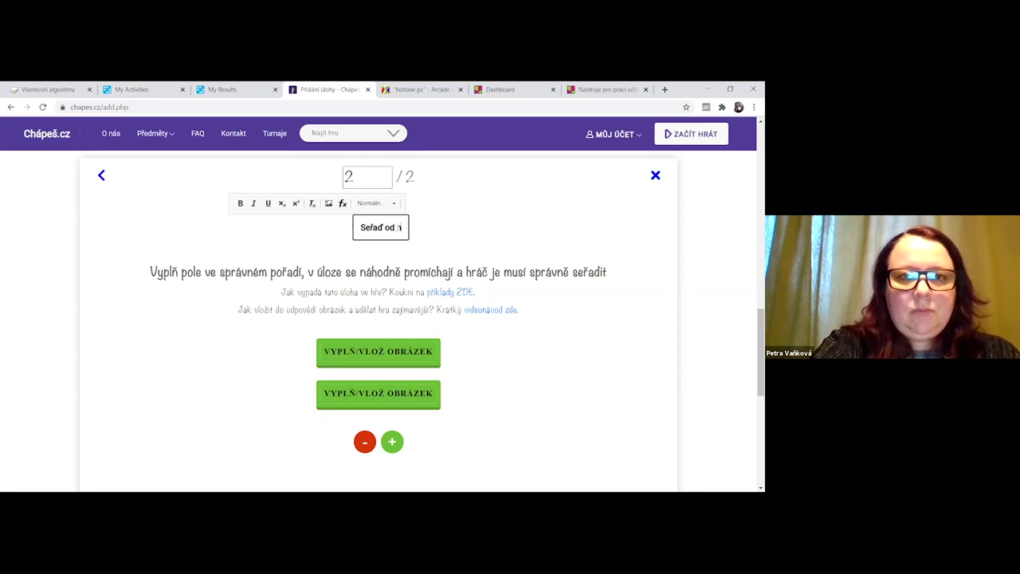
type("ejvětší jednotky")
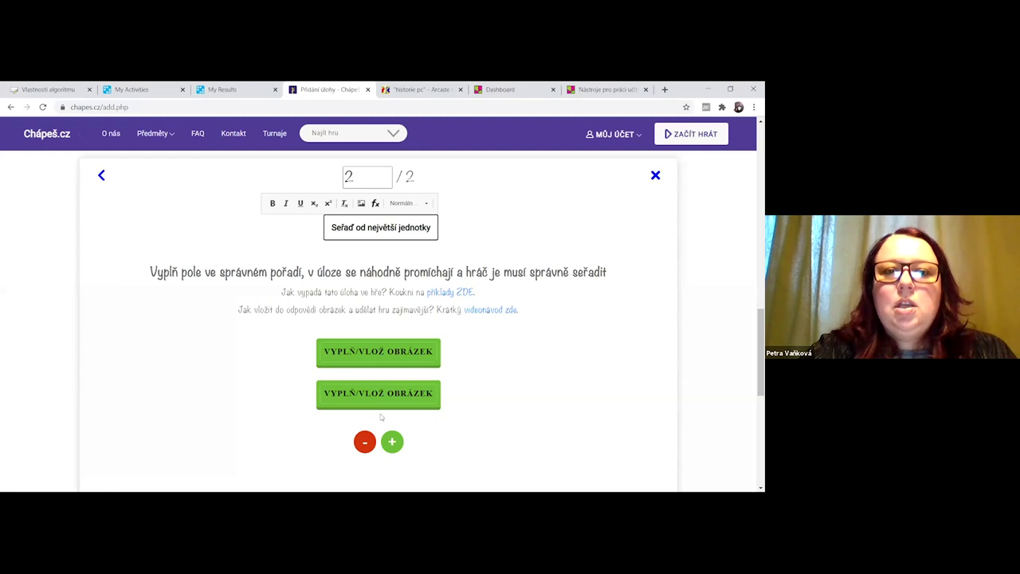
Fill in the ordered answers EXABYTE and GIGABYTE, and add a third answer KILOBYTE.
left_click(394, 351)
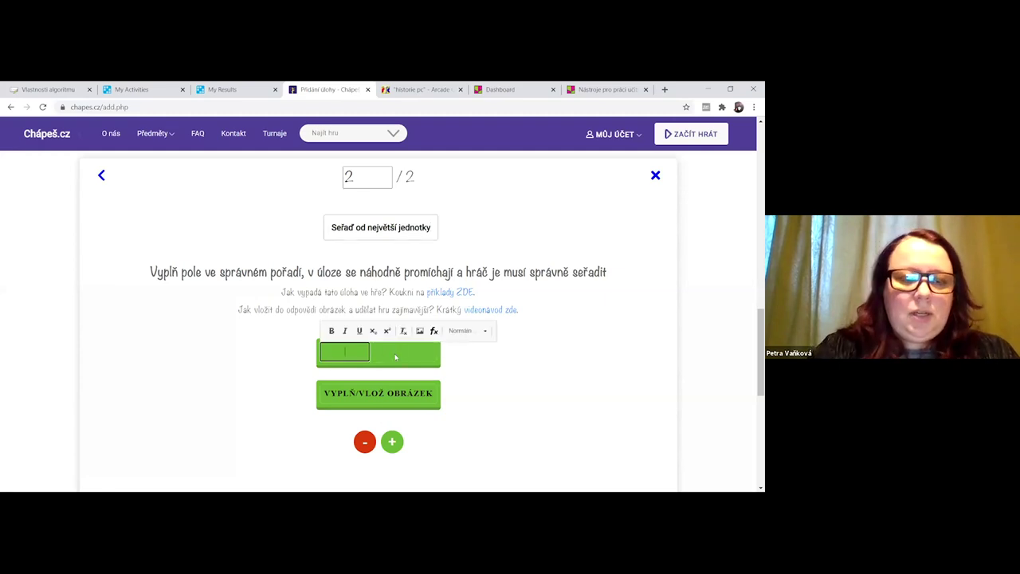
type("EXABYTE")
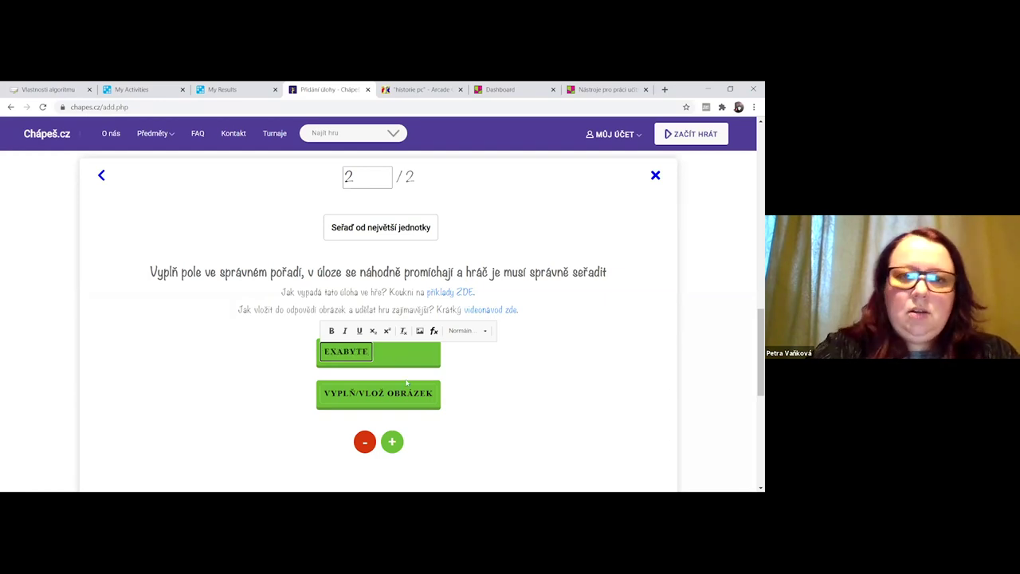
left_click(408, 391)
type("GI")
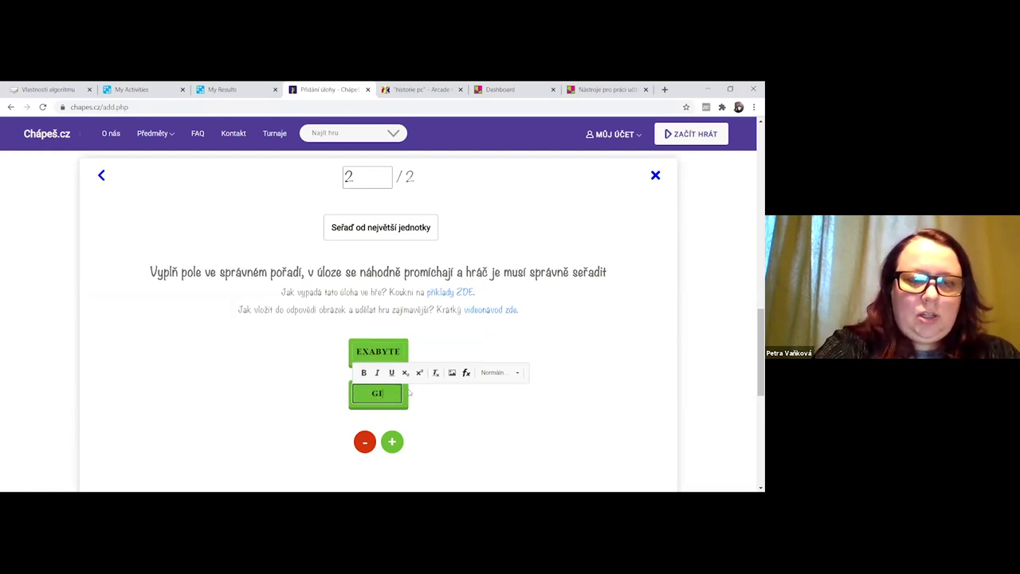
type("GABYTE")
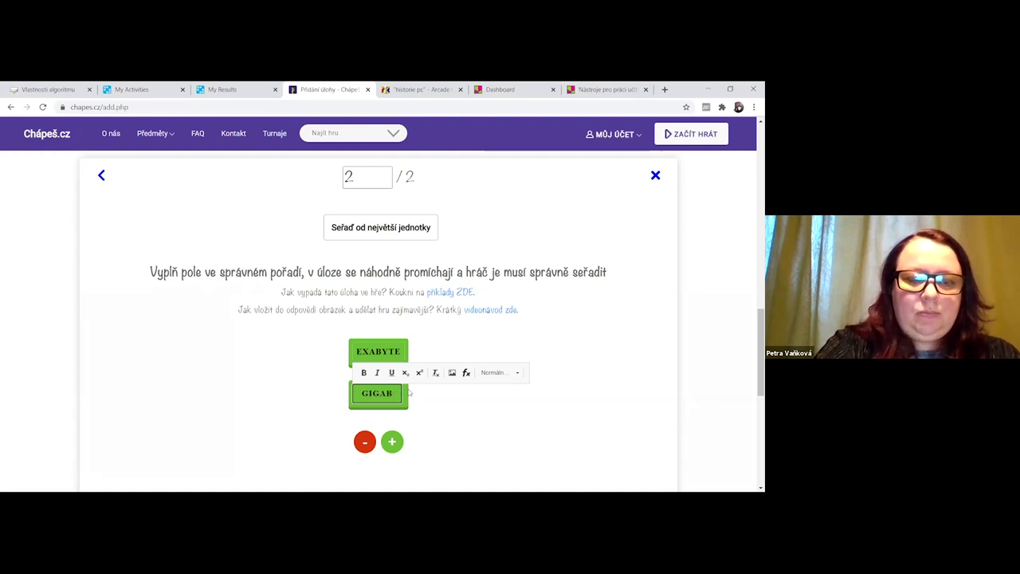
left_click(391, 442)
left_click(391, 431)
type("KILOBYTE")
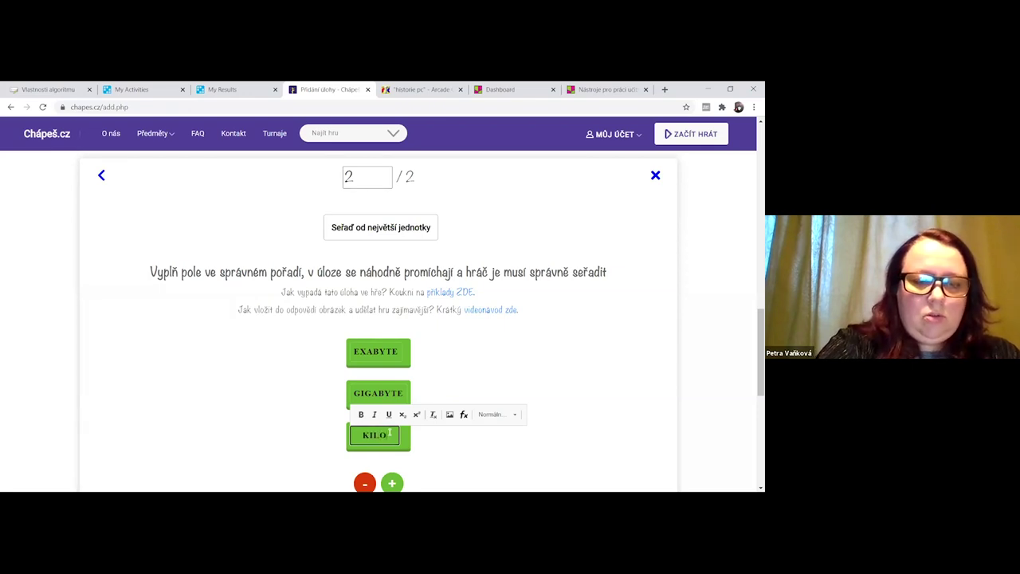
left_click(700, 368)
Try to finish and publish the game without giving it a name.
scroll(585, 401, "down", 3)
scroll(325, 393, "down", 2)
left_click(387, 386)
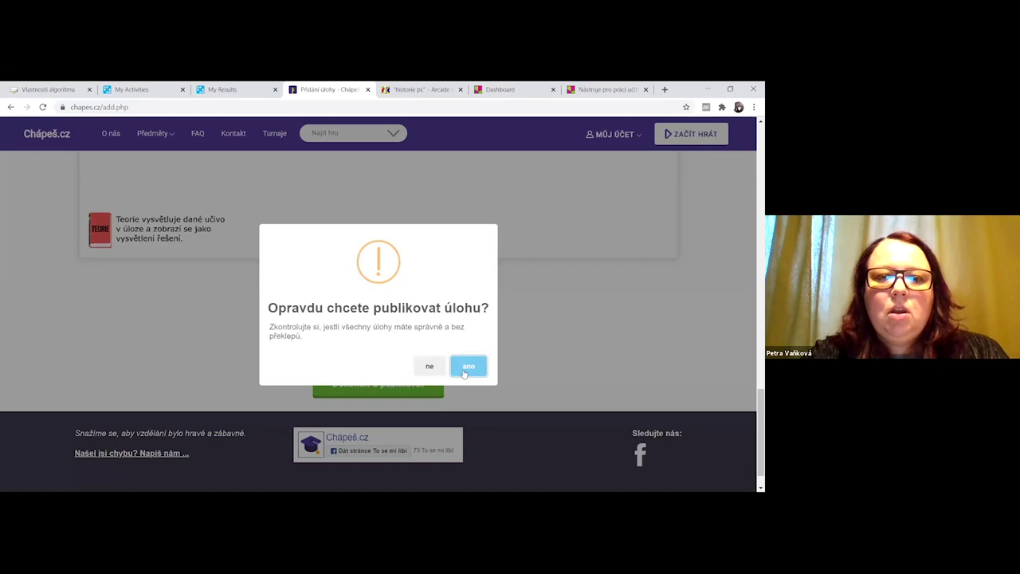
left_click(468, 368)
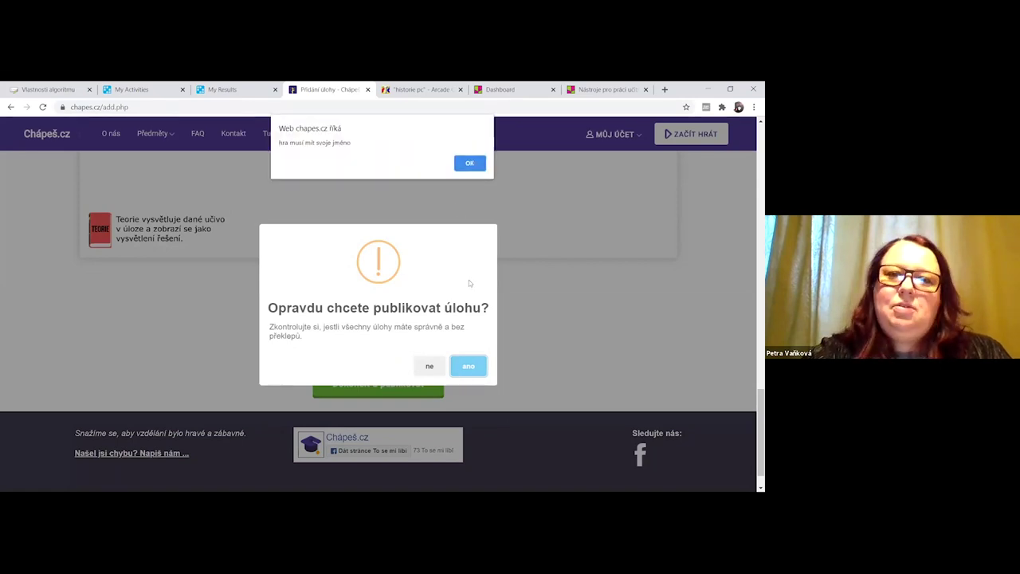
left_click(474, 162)
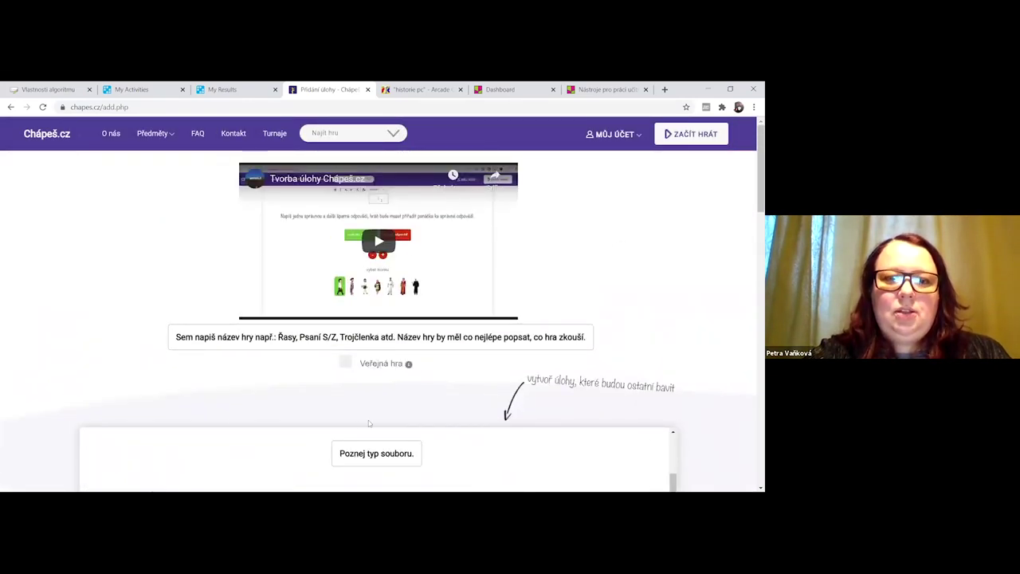
Name the game "zkouška", publish it and close the mini-course offer.
left_click(505, 235)
type("zkouška")
scroll(466, 376, "down", 10)
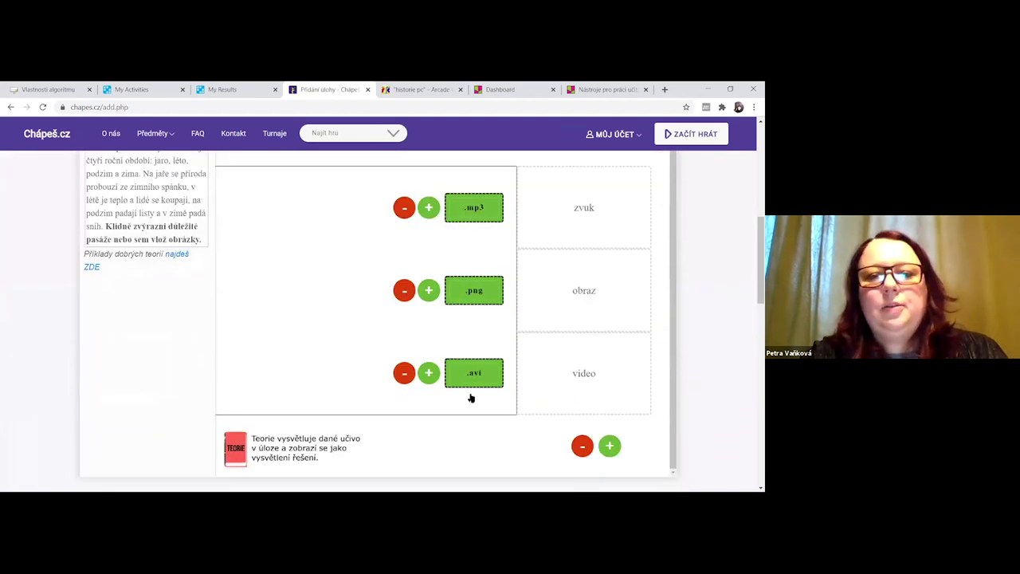
scroll(468, 397, "down", 5)
left_click(397, 351)
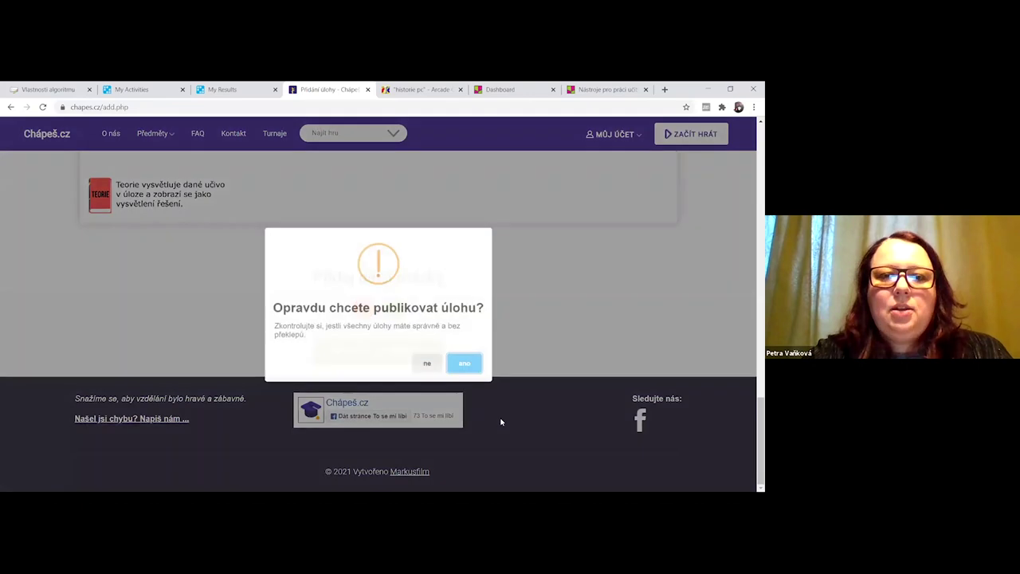
left_click(470, 367)
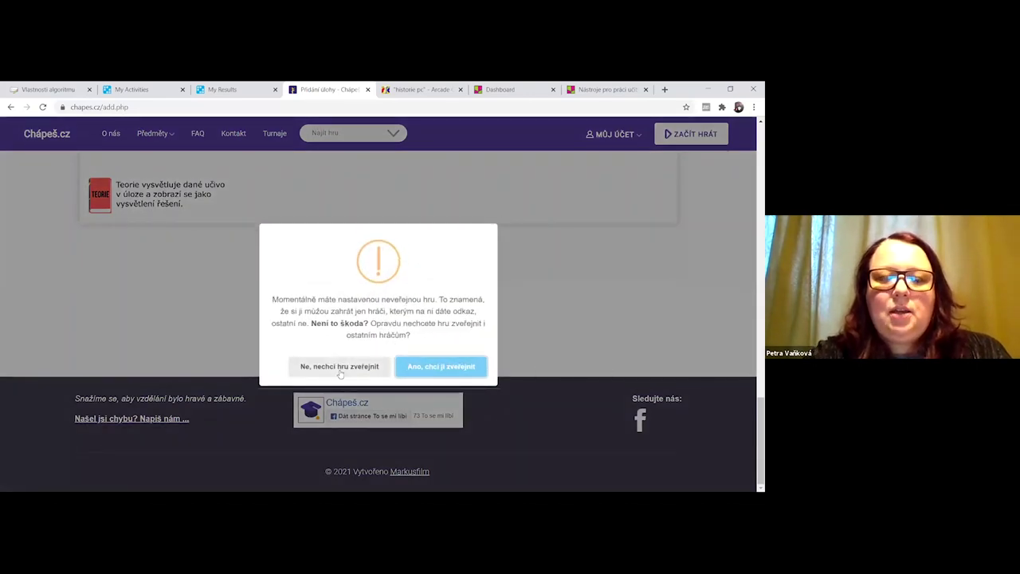
left_click(461, 370)
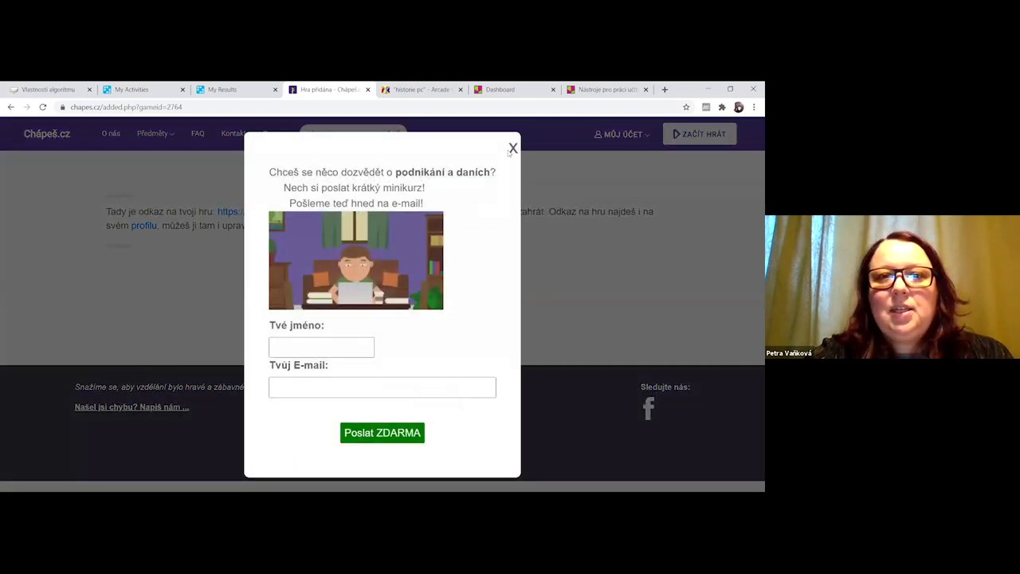
left_click(511, 149)
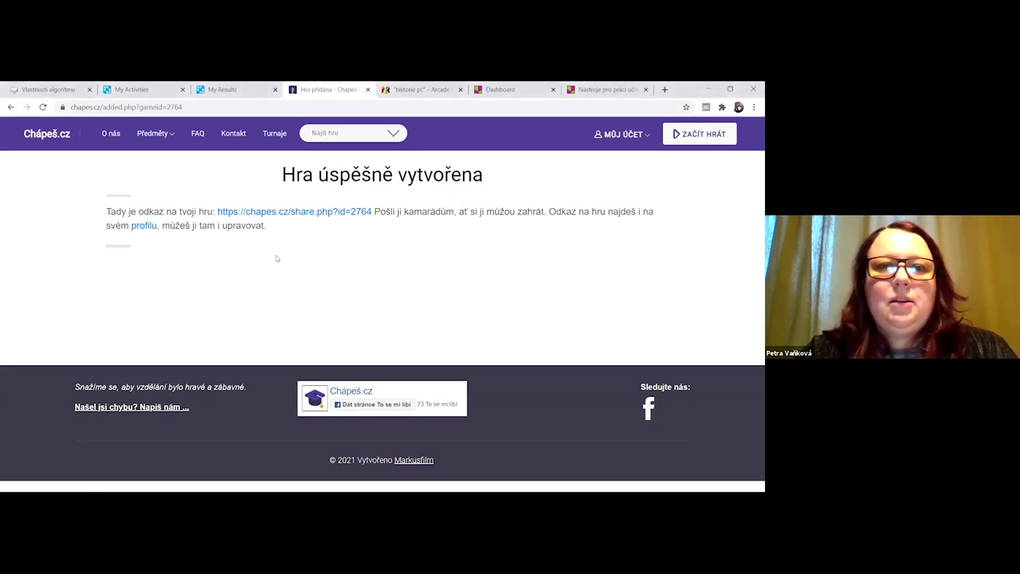
From the own profile, open tournament creation for the game "zkouška" and review its length, start-time, participation and hidden-solution options.
left_click(615, 136)
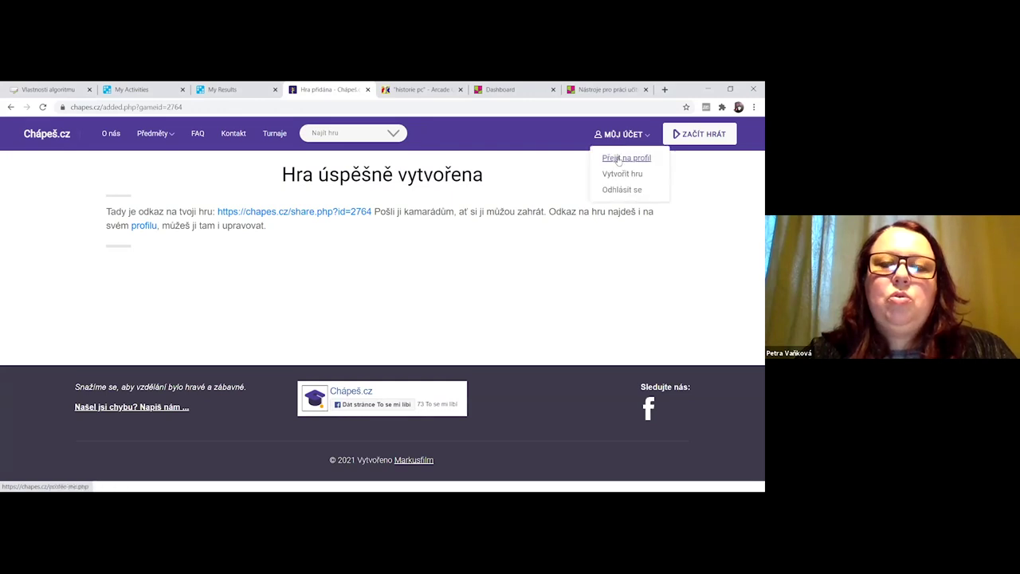
left_click(618, 159)
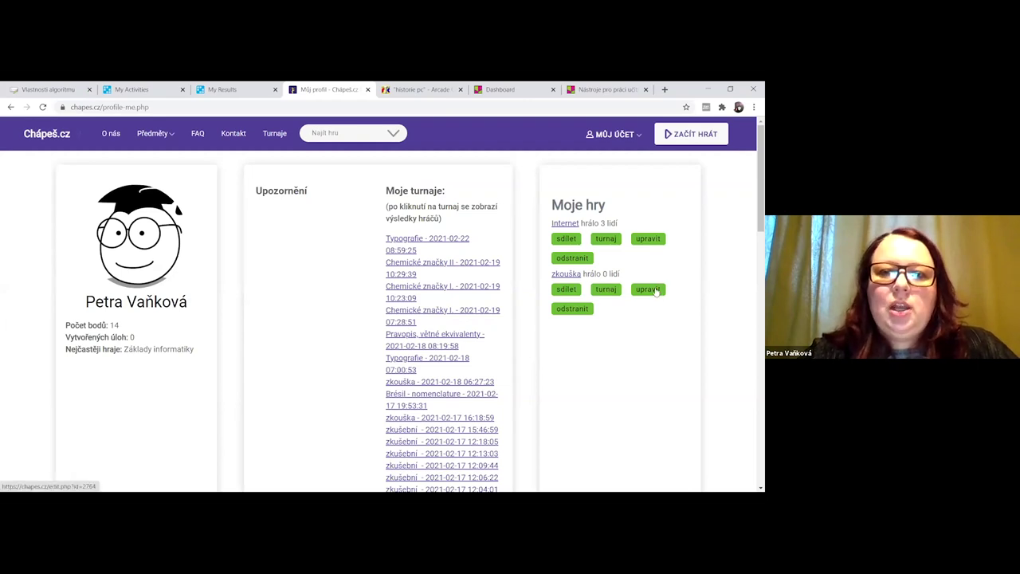
left_click(608, 291)
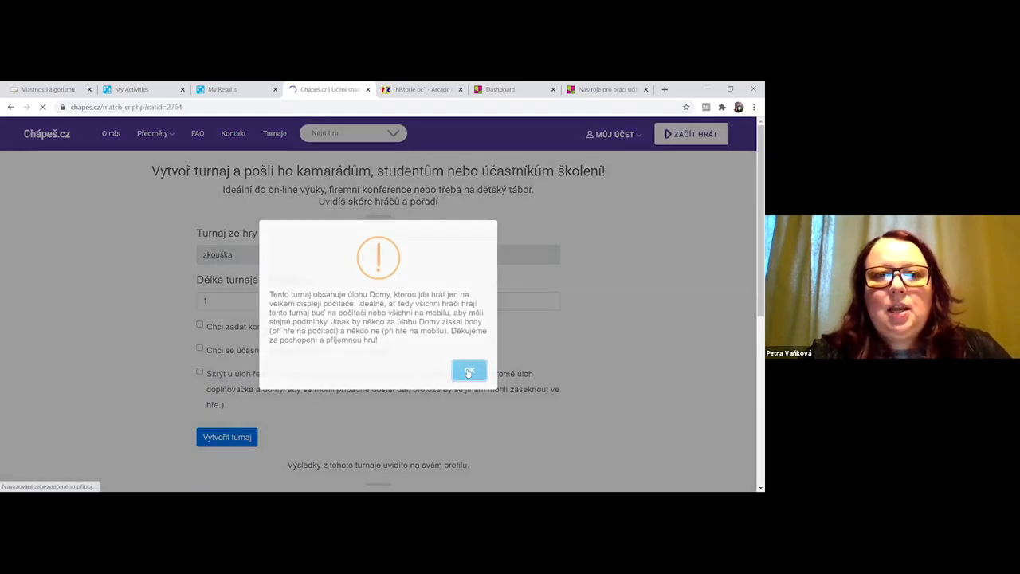
left_click(469, 370)
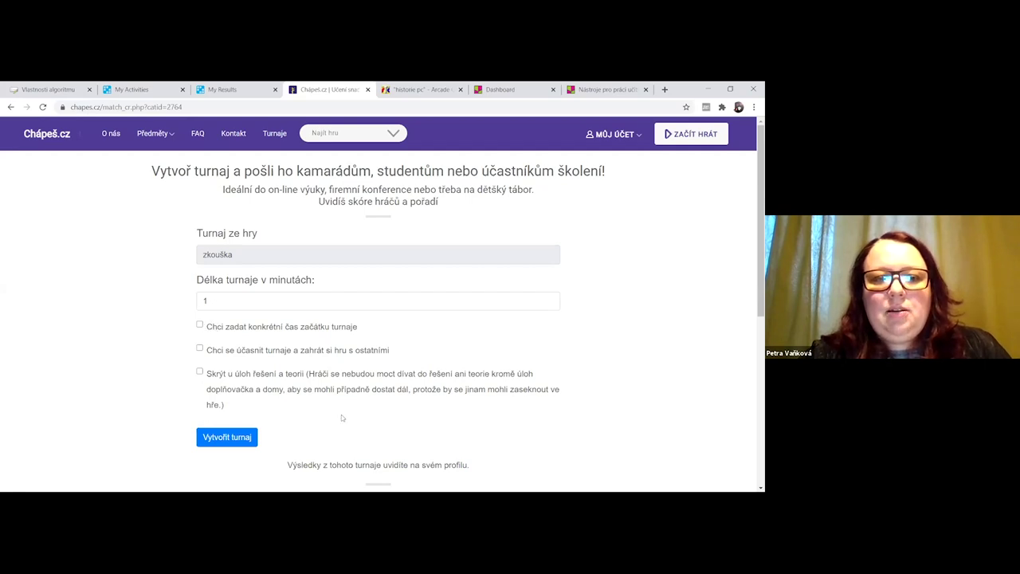
scroll(341, 415, "down", 3)
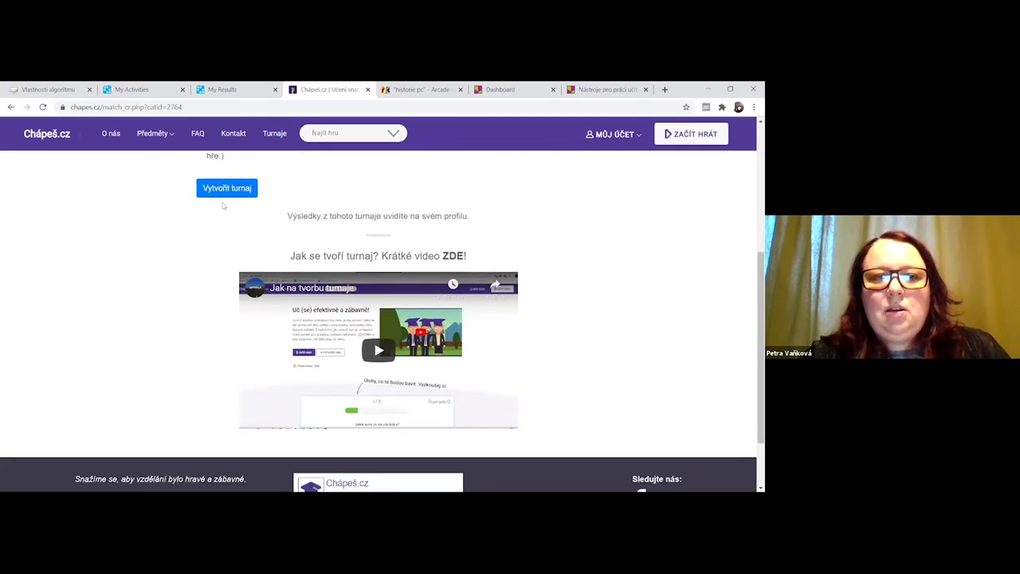
scroll(171, 261, "up", 3)
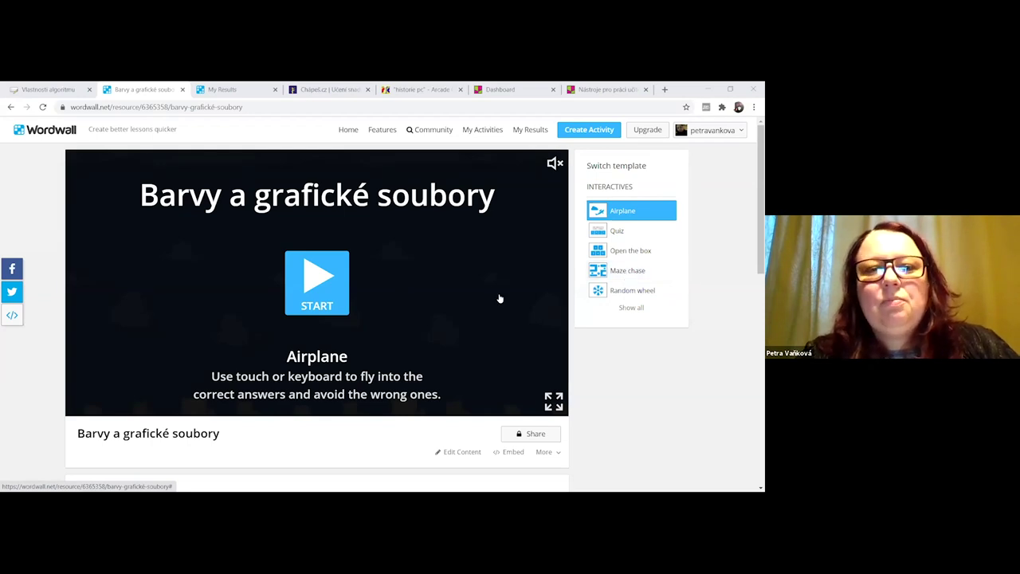
In Wordwall, start the Airplane activity "Barvy a grafické soubory" and steer the plane to answer its questions.
left_click(340, 283)
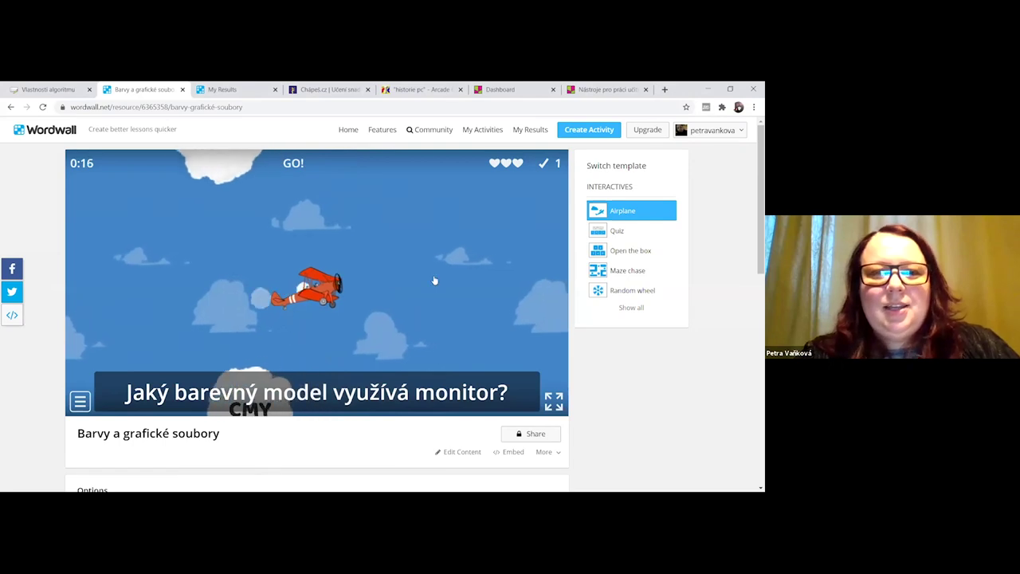
key("Up")
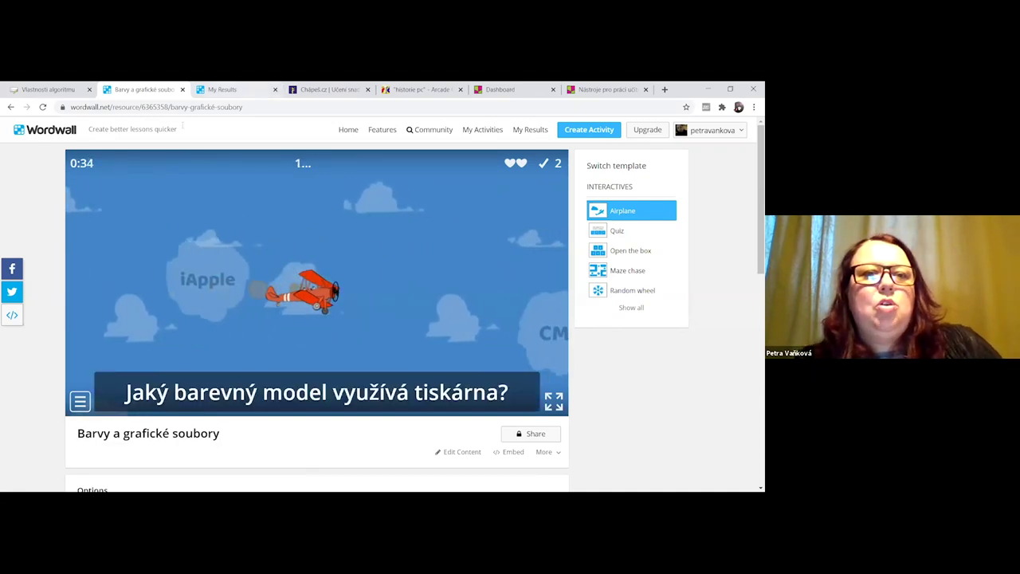
Switch to Wordwall's My Results, refresh the list and open the "Zkuste si..." assignment results.
key("ctrl+Tab")
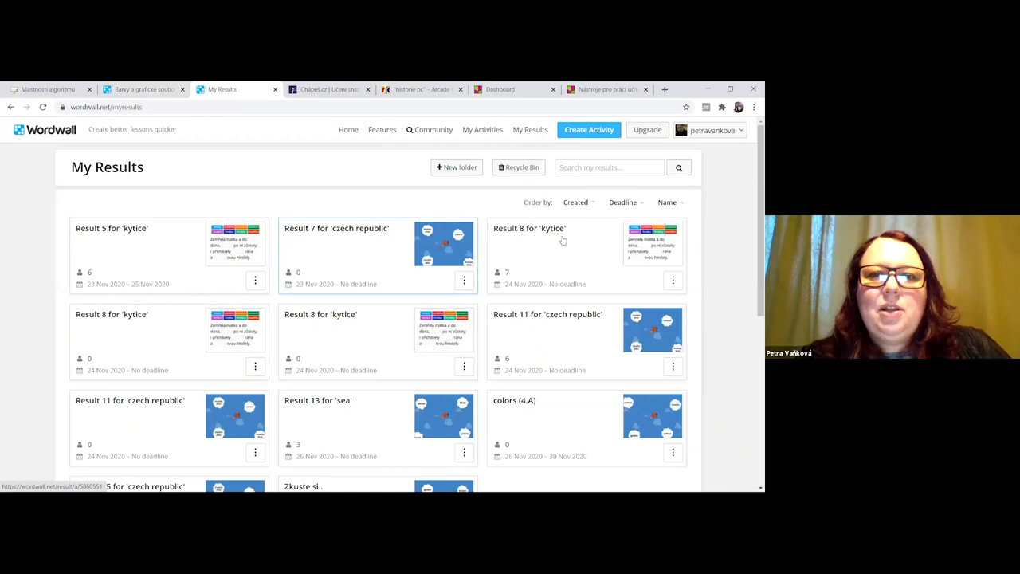
left_click(44, 107)
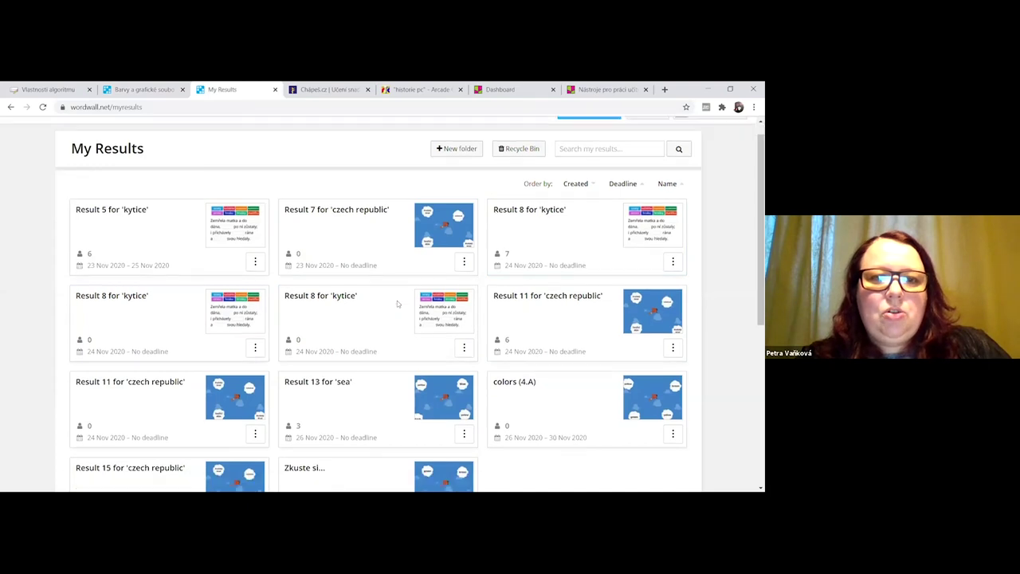
scroll(396, 303, "down", 5)
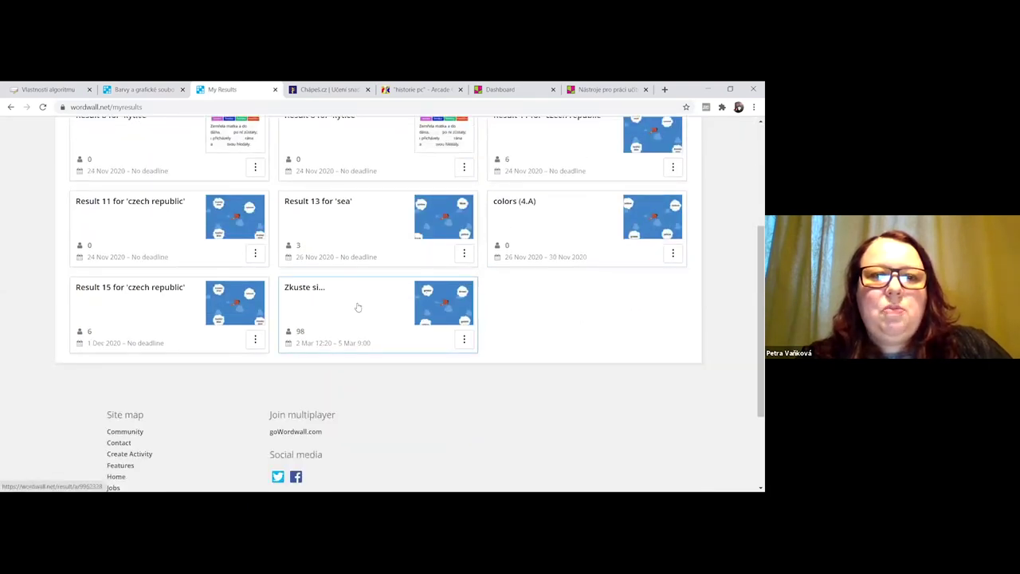
left_click(358, 308)
Examine the assignment's summary charts, expand the full leaderboard and look through the results by question.
scroll(396, 322, "down", 2)
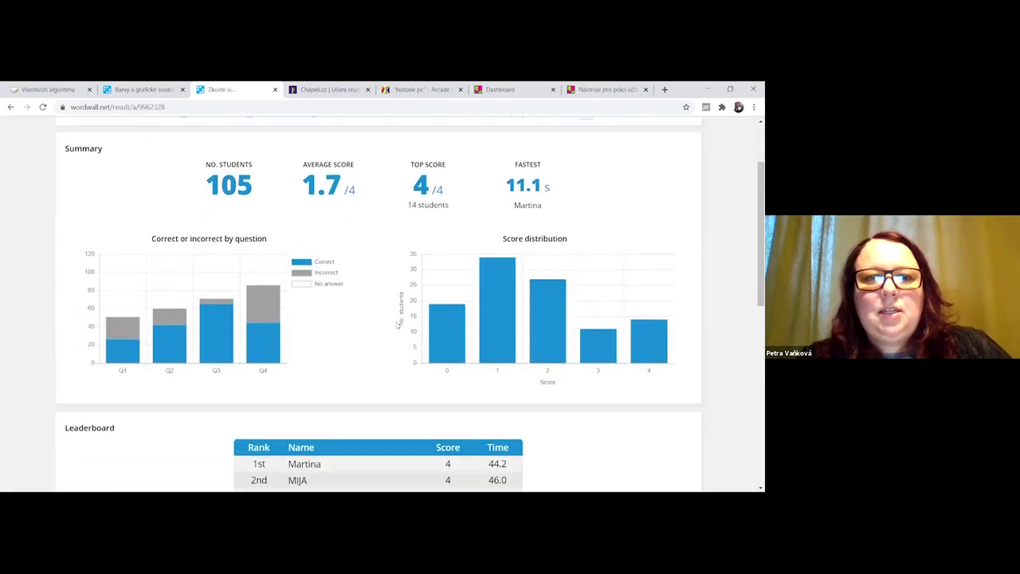
scroll(398, 322, "down", 1)
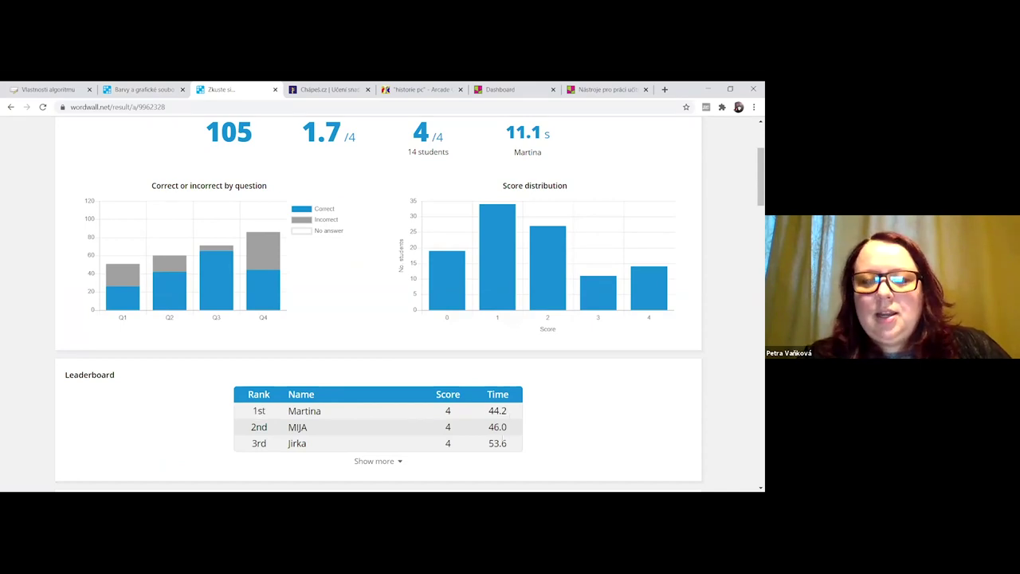
scroll(410, 391, "down", 2)
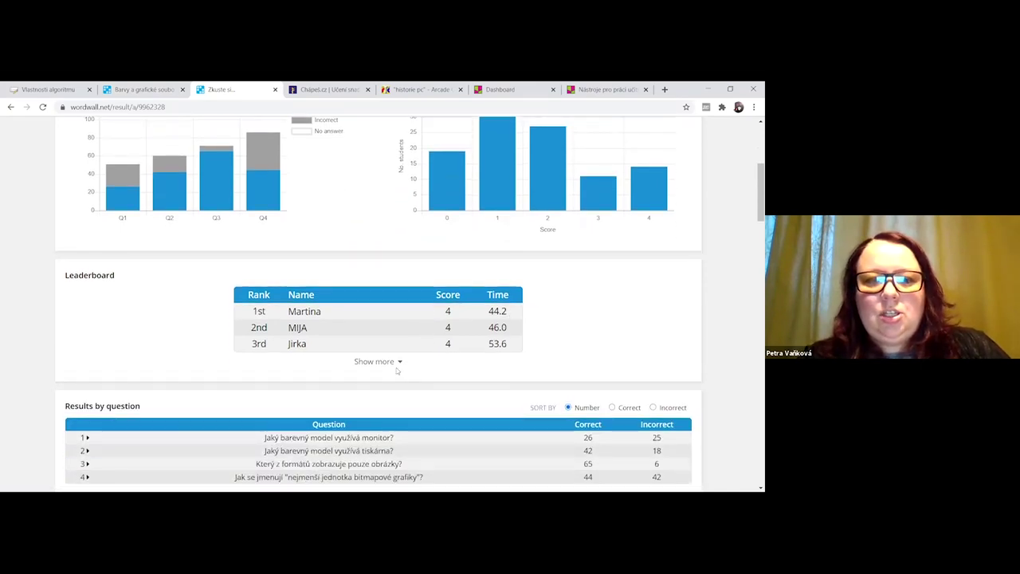
left_click(396, 361)
scroll(478, 333, "down", 4)
scroll(478, 340, "down", 15)
scroll(477, 341, "up", 20)
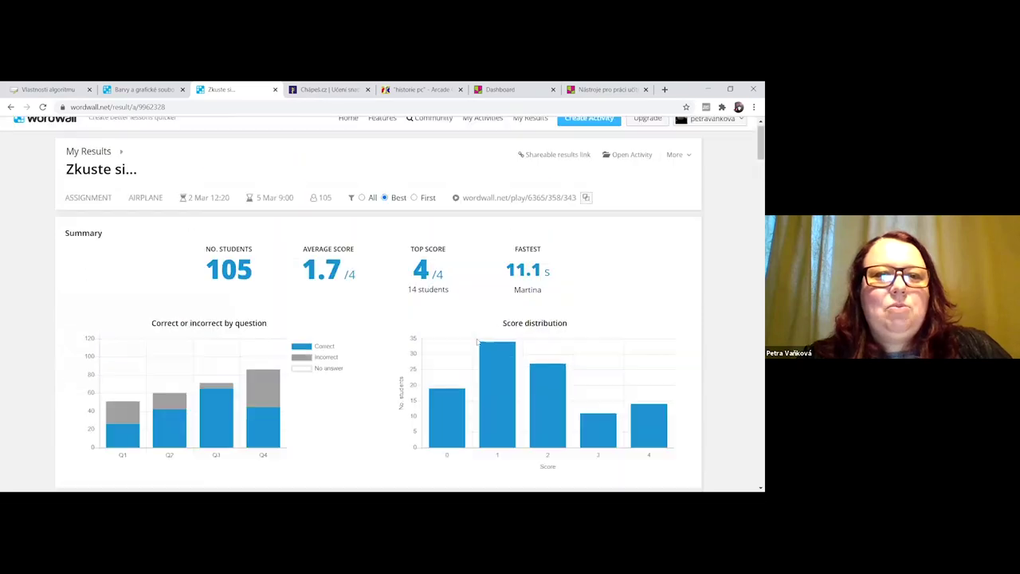
scroll(476, 341, "down", 2)
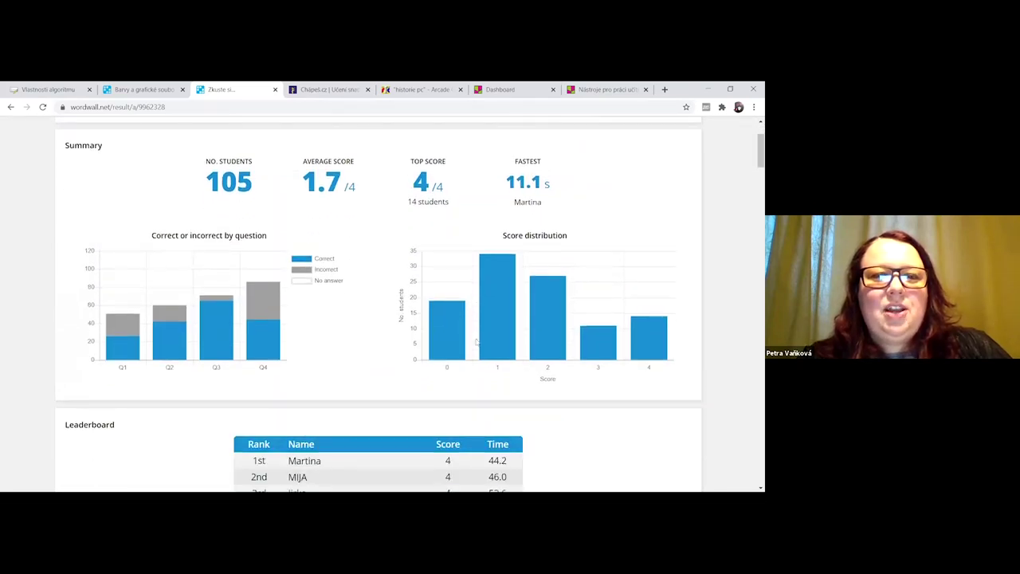
Open My Activities, start a new activity and look through the available activity templates.
scroll(477, 341, "up", 2)
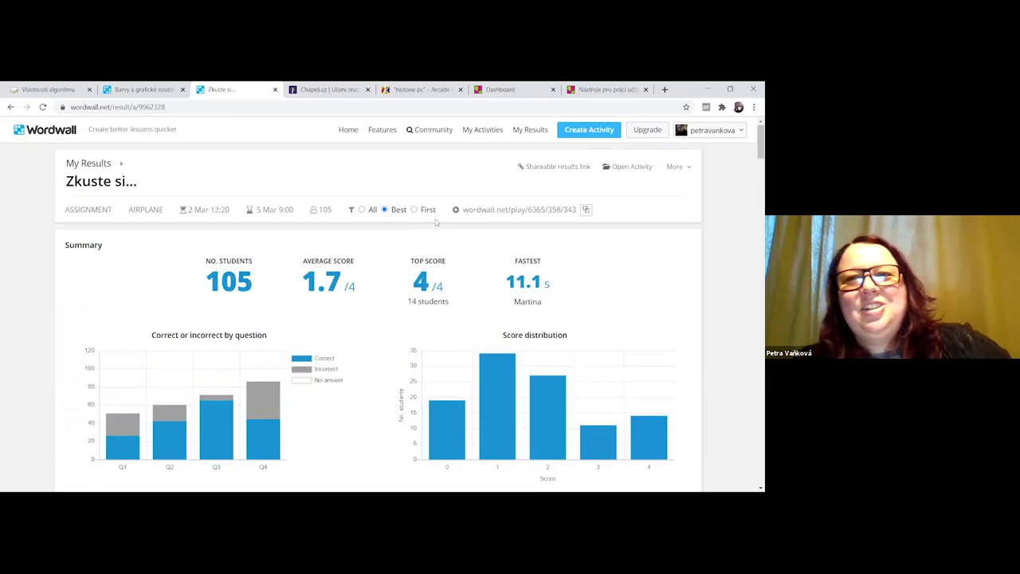
left_click(482, 135)
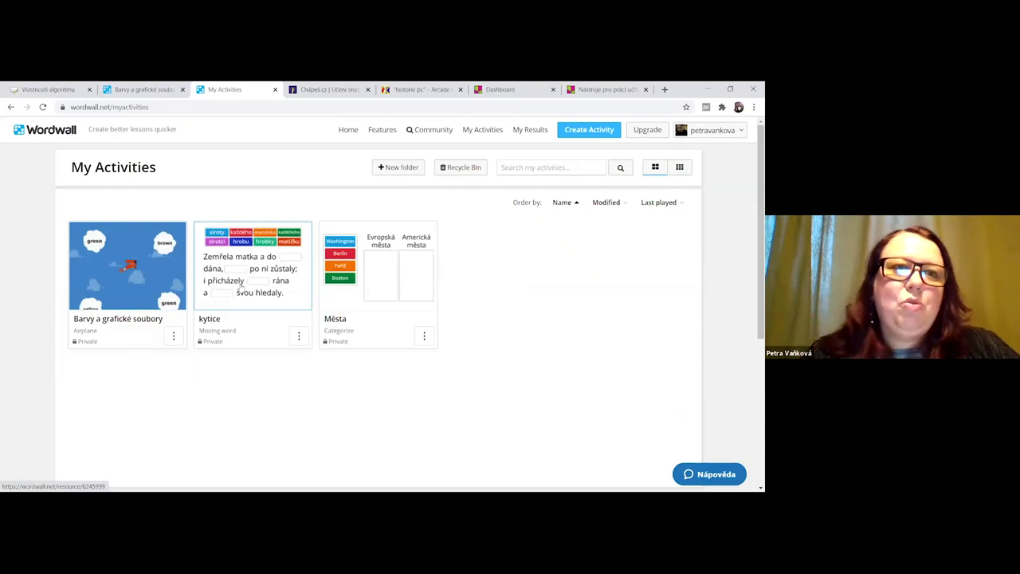
left_click(575, 133)
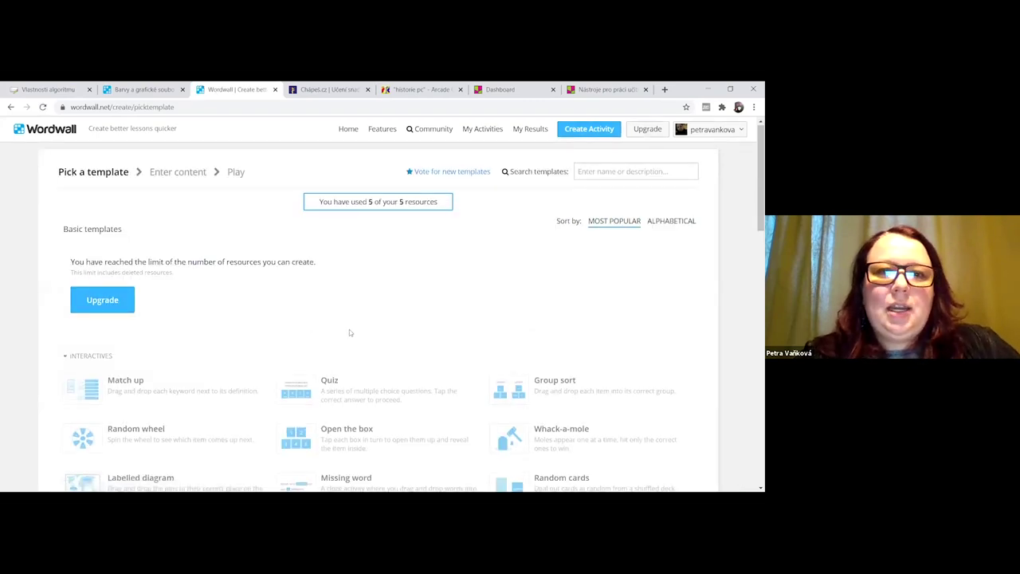
scroll(349, 329, "down", 2)
scroll(349, 334, "down", 2)
scroll(537, 216, "up", 4)
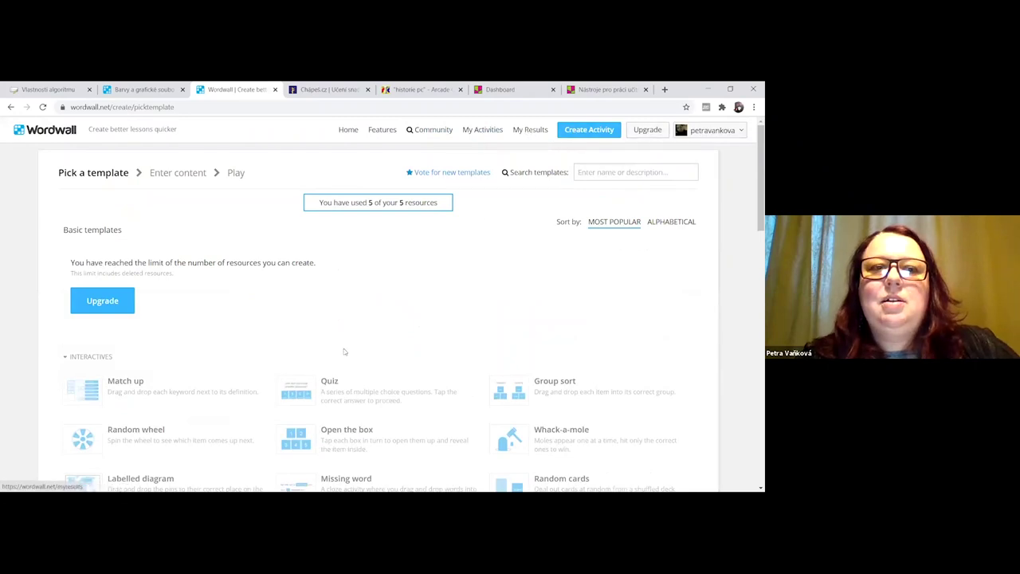
Open the activity "Barvy a grafické soubory" from My Activities and review its game options and leaderboard.
left_click(481, 130)
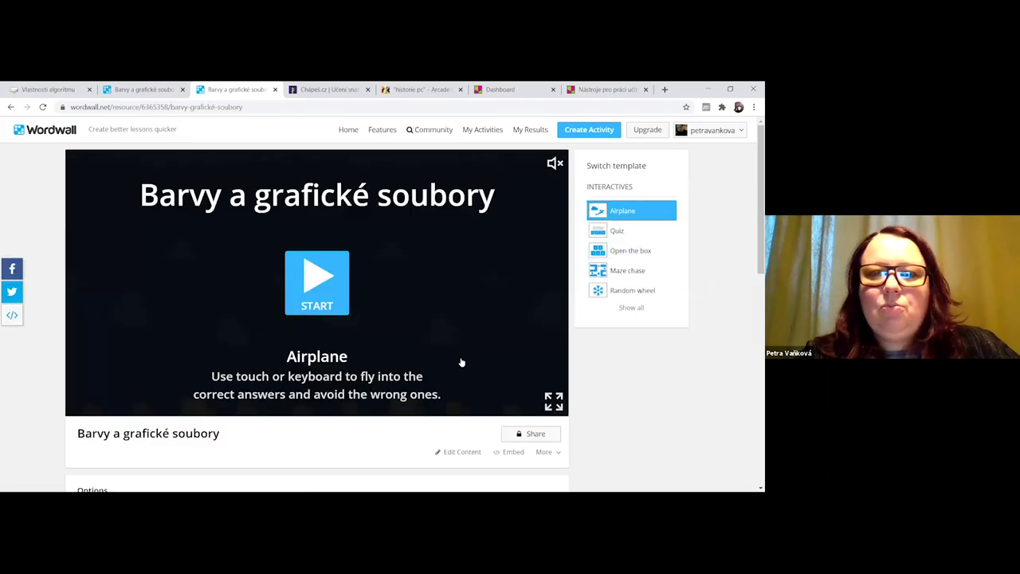
scroll(460, 360, "down", 3)
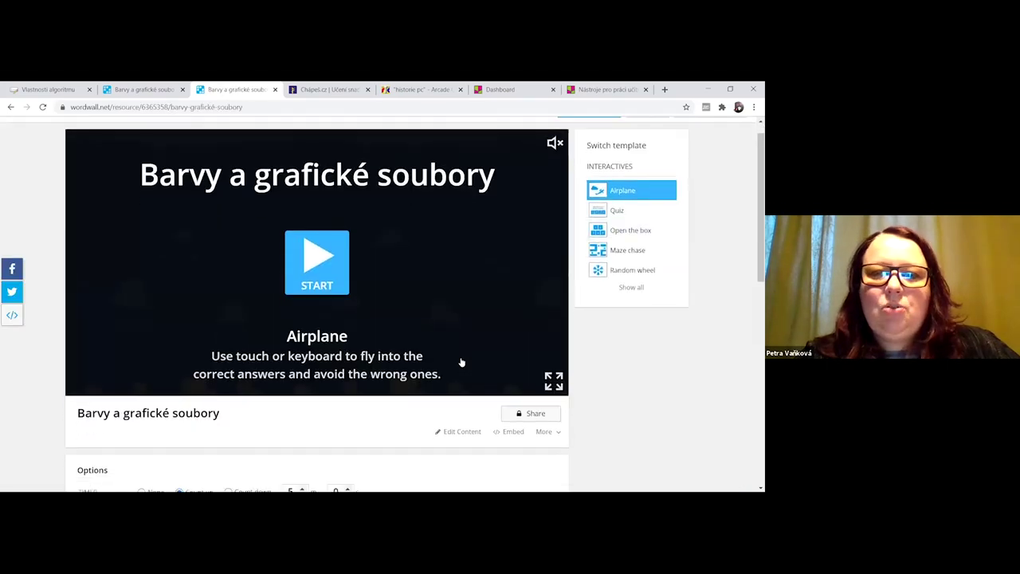
scroll(461, 360, "down", 2)
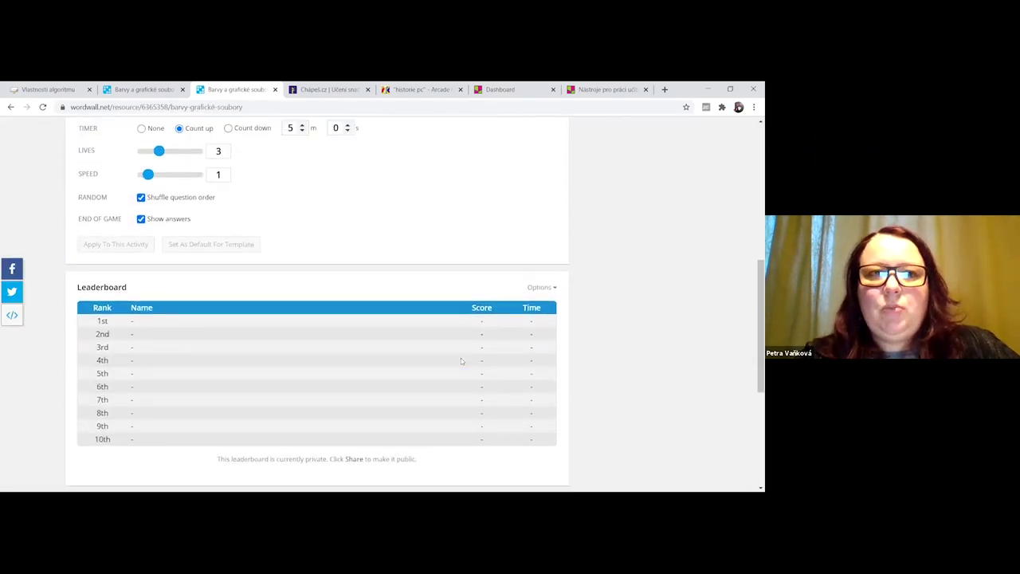
scroll(461, 361, "up", 3)
scroll(460, 361, "up", 1)
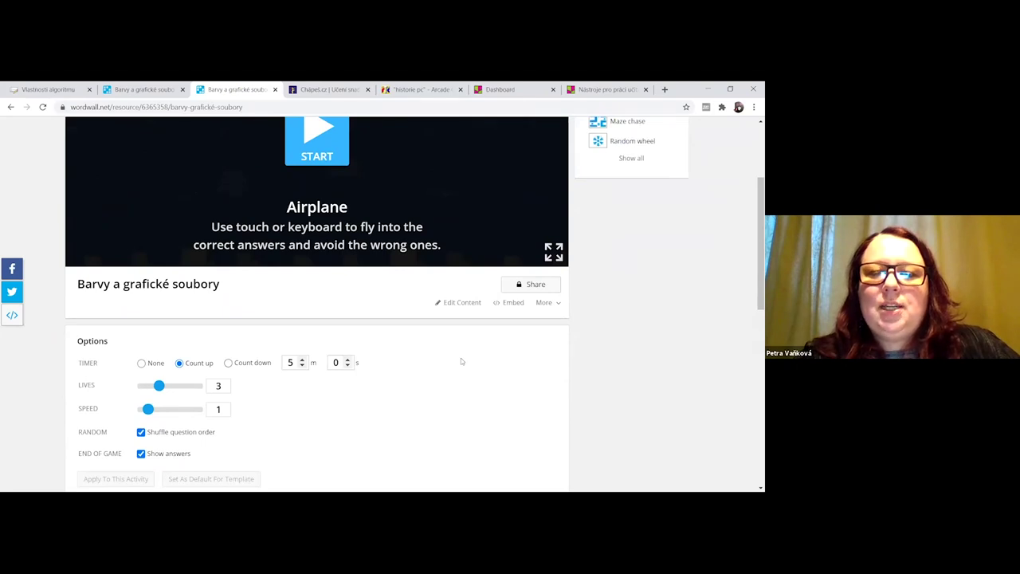
Open the content of "Barvy a grafické soubory" for editing and review its questions and answers.
left_click(460, 305)
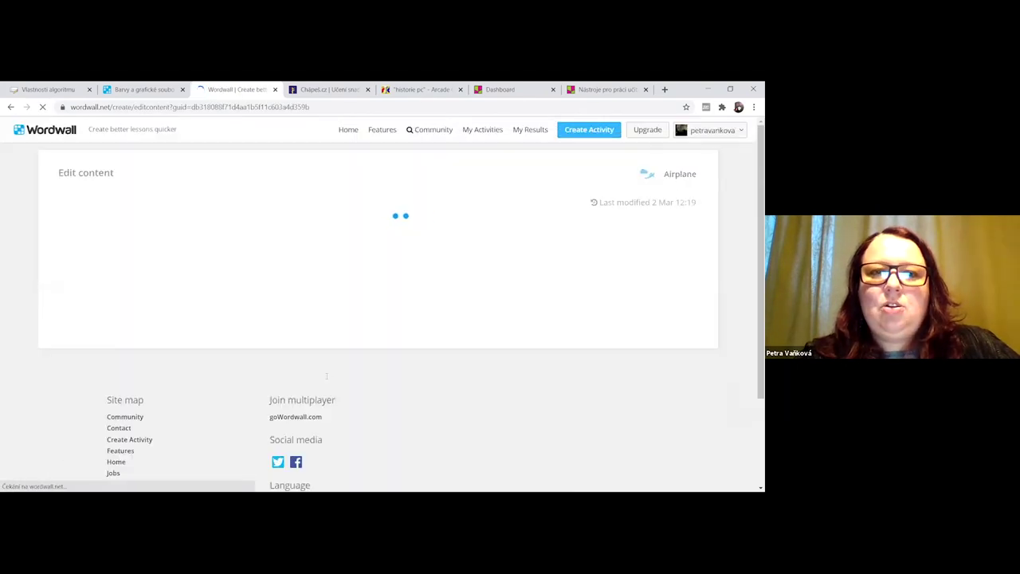
scroll(297, 353, "down", 1)
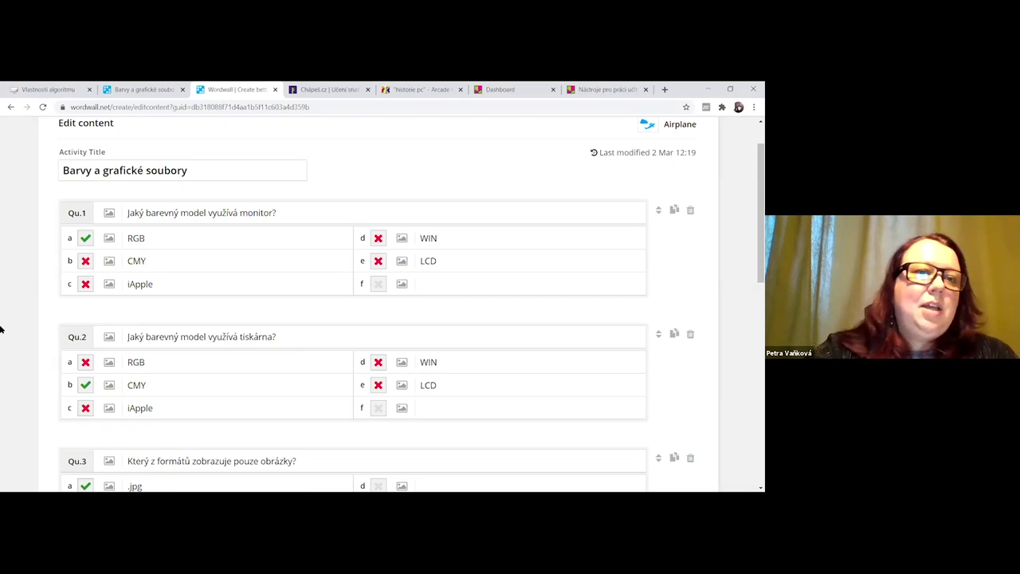
scroll(78, 311, "down", 4)
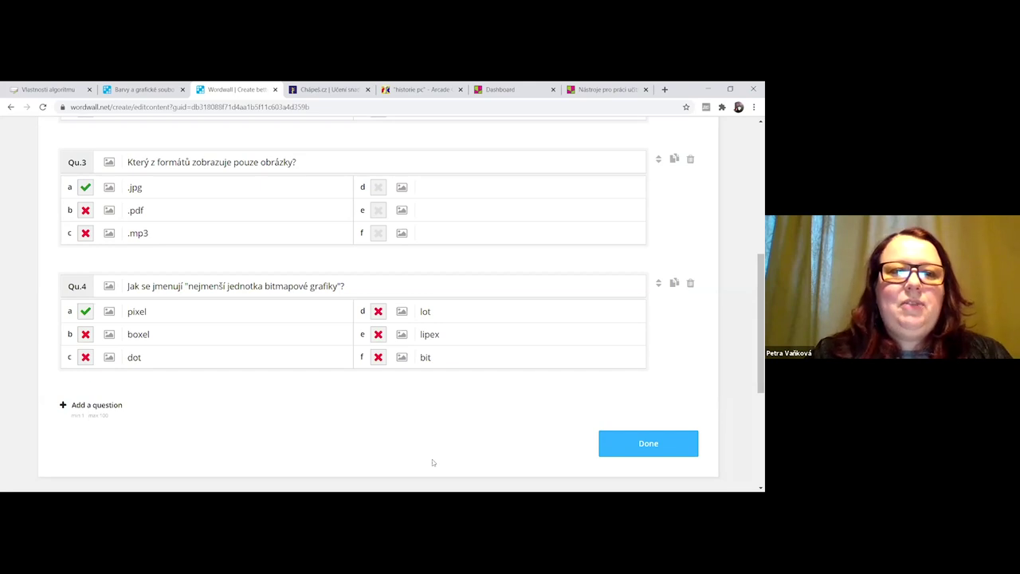
Mark "lot" as an additional correct answer in question 4, then set it back to incorrect.
left_click(379, 311)
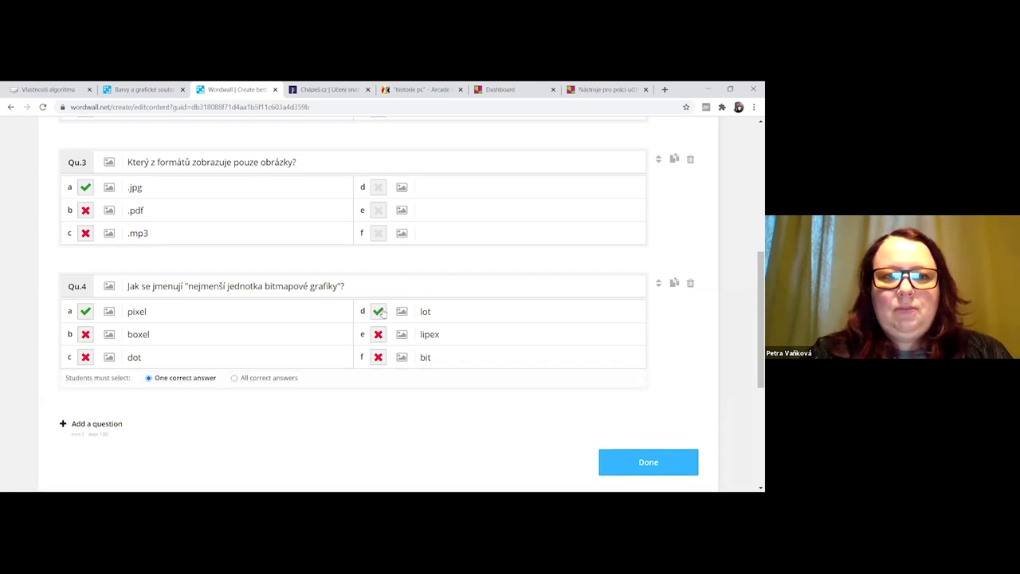
left_click(380, 311)
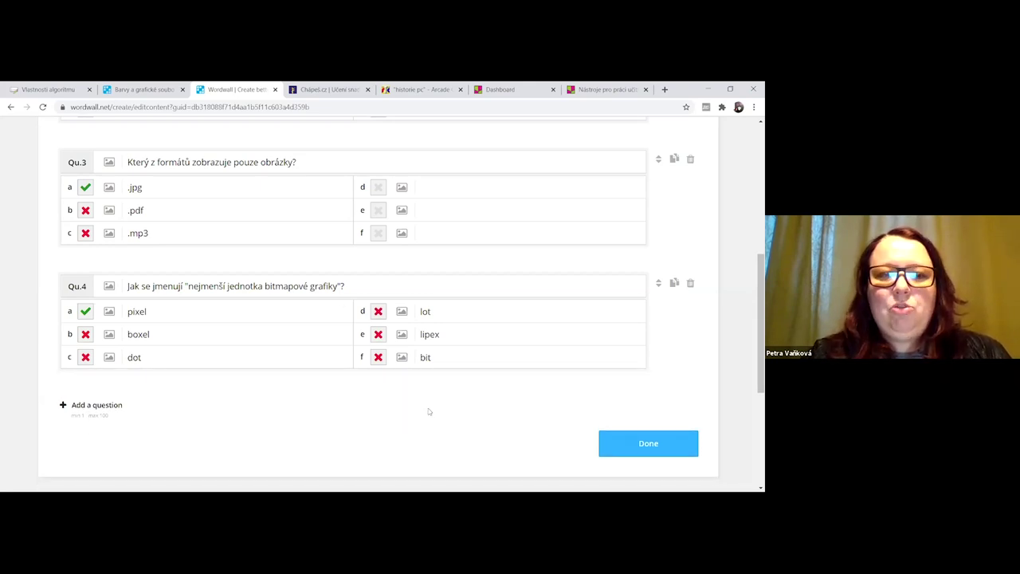
scroll(403, 409, "up", 5)
Add a blank fifth question, browse the special-symbol categories and Latin characters for its text, and close the symbol picker.
scroll(172, 433, "down", 7)
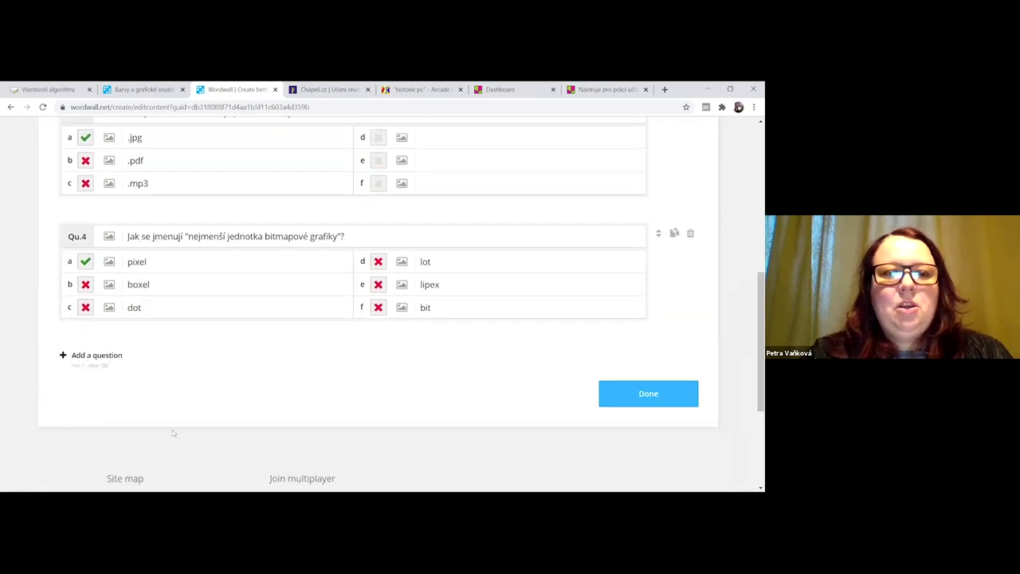
left_click(96, 355)
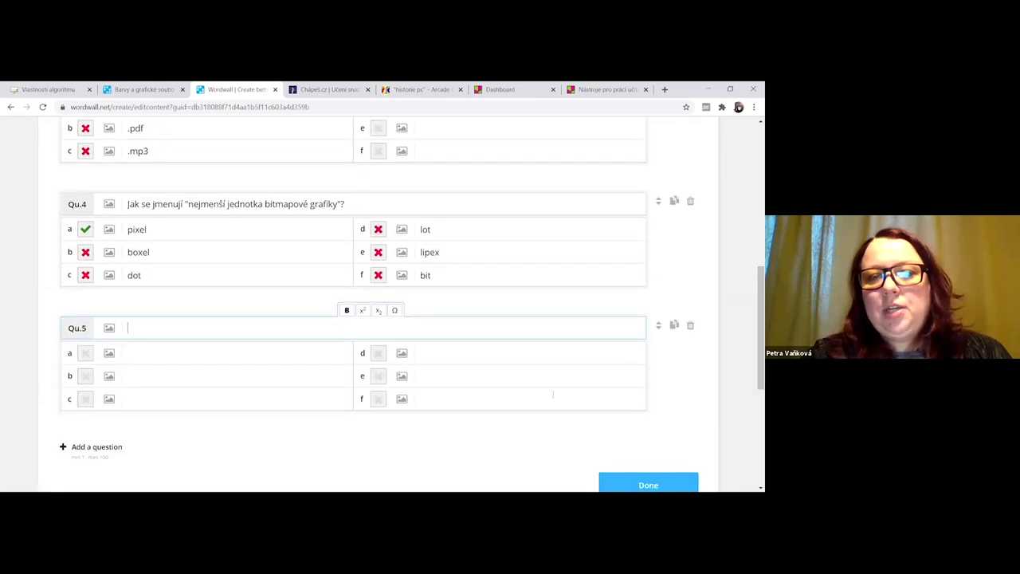
left_click(395, 311)
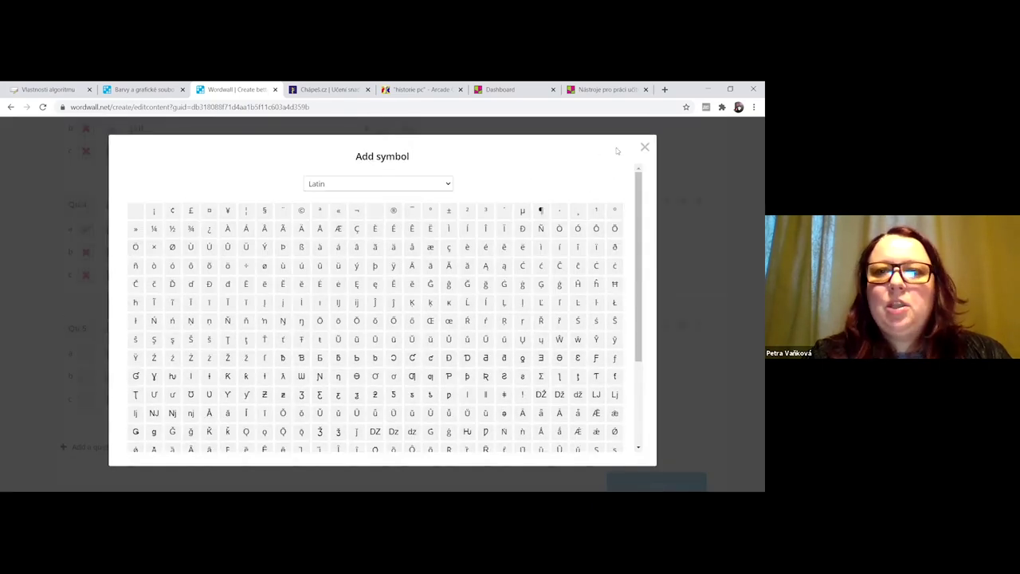
left_click(451, 182)
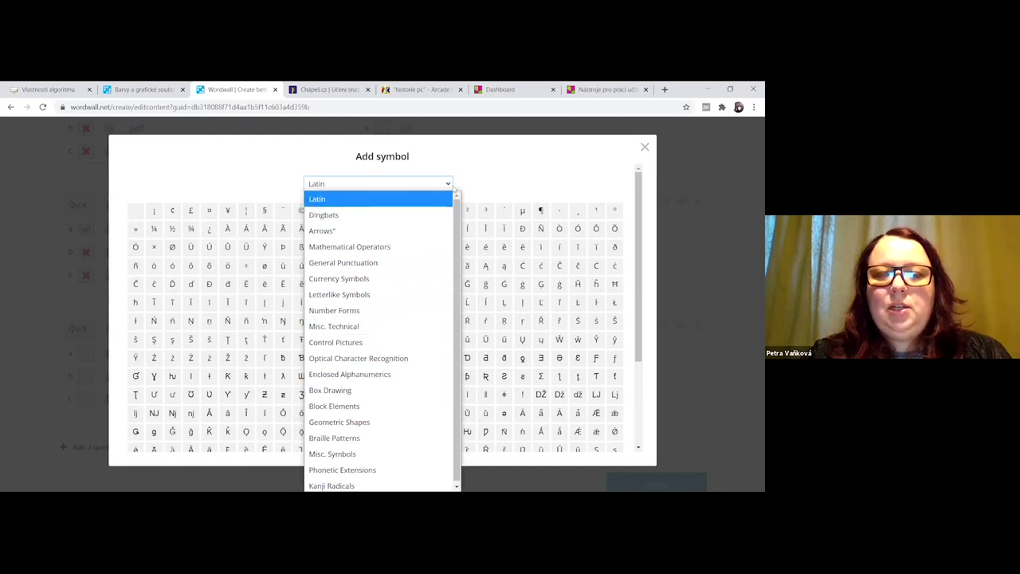
left_click(526, 176)
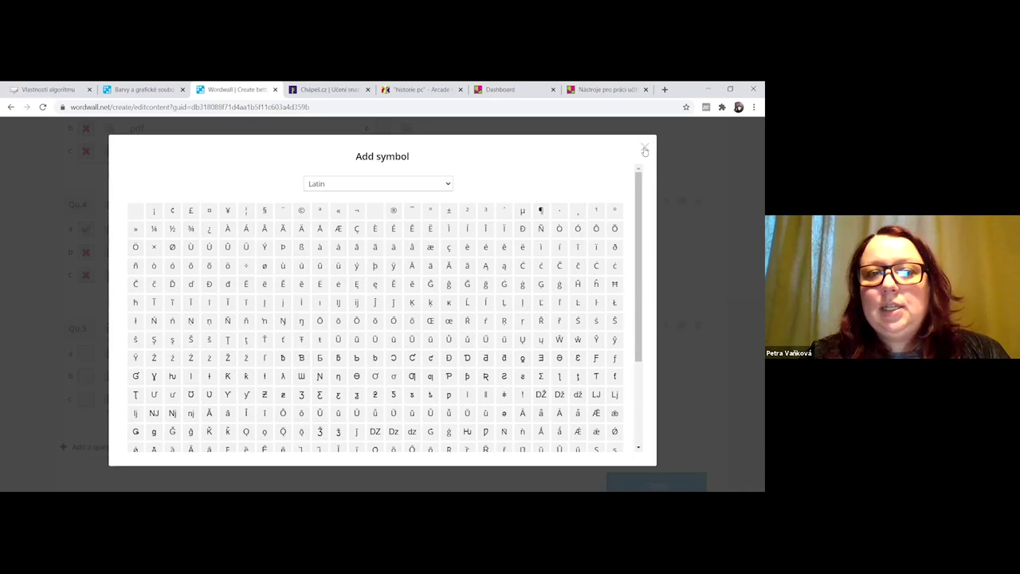
scroll(475, 328, "down", 3)
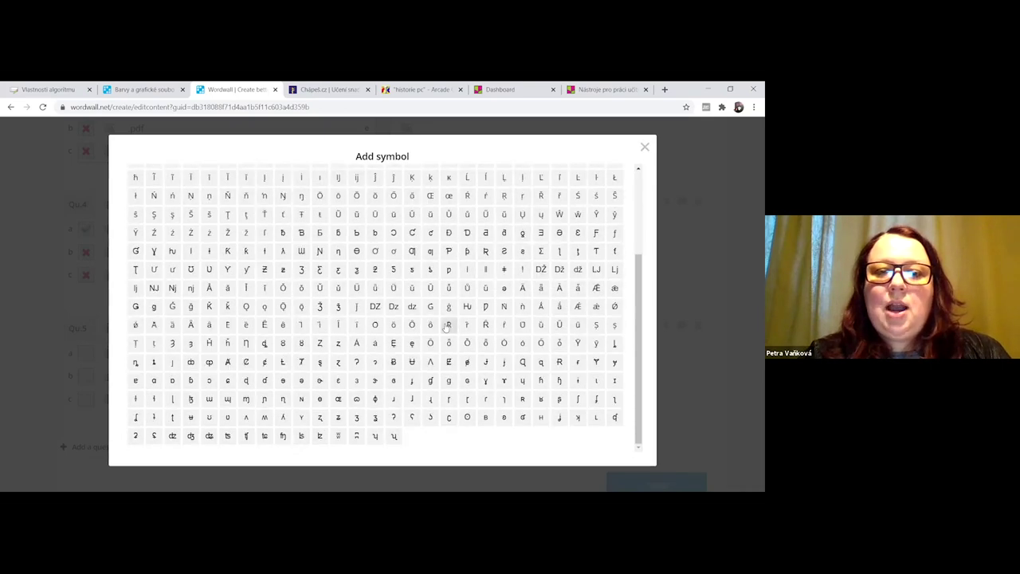
scroll(475, 328, "up", 5)
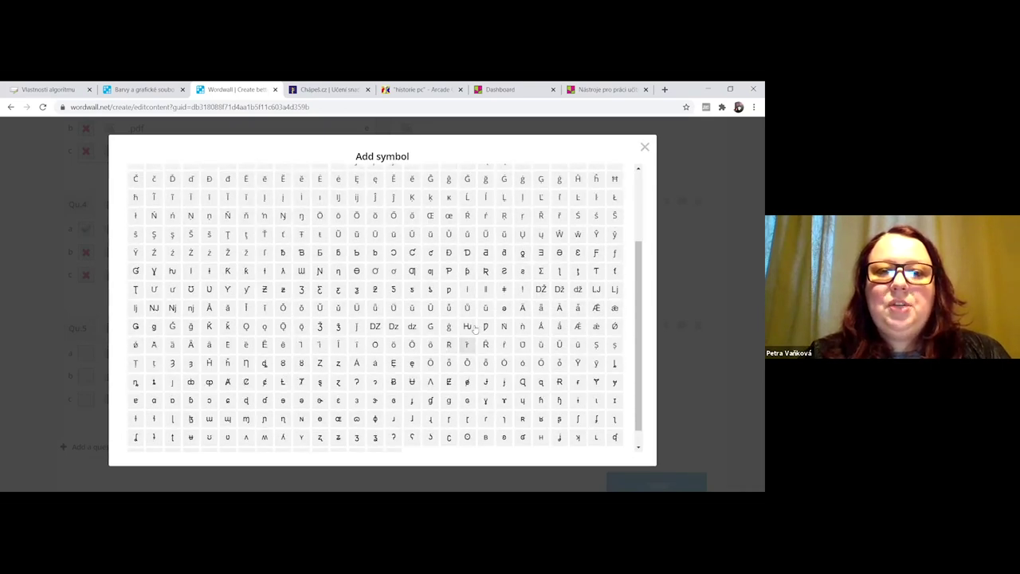
left_click(646, 146)
Delete the blank fifth question from the activity.
scroll(295, 347, "up", 3)
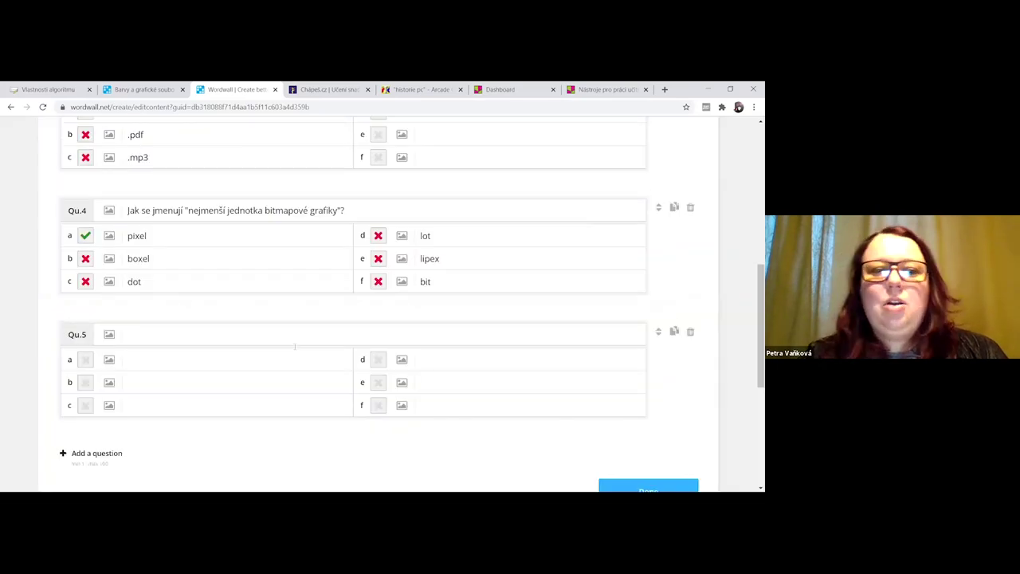
scroll(295, 346, "down", 4)
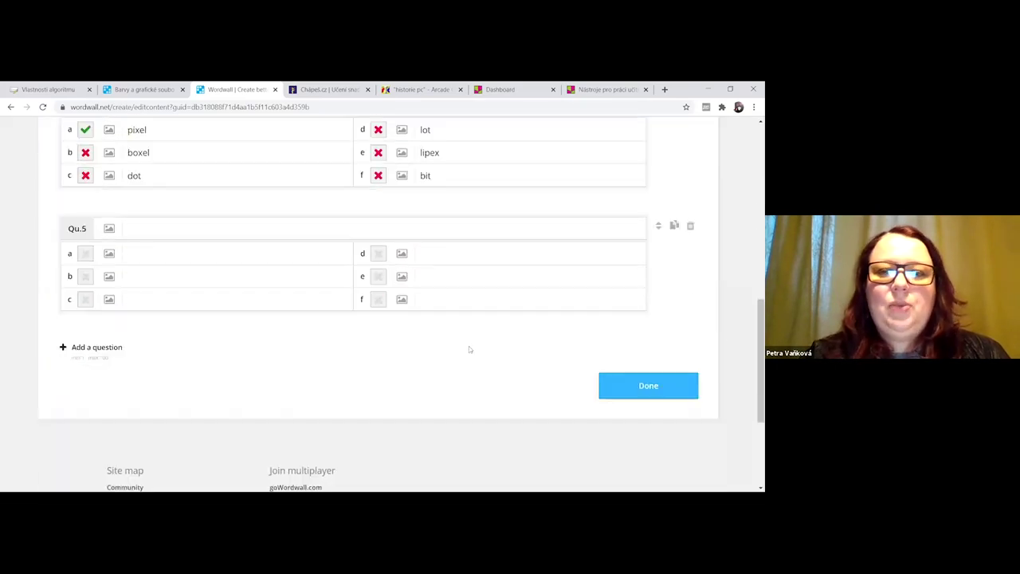
left_click(690, 227)
Look over the activity's questions once more and finish editing its content.
scroll(250, 424, "up", 10)
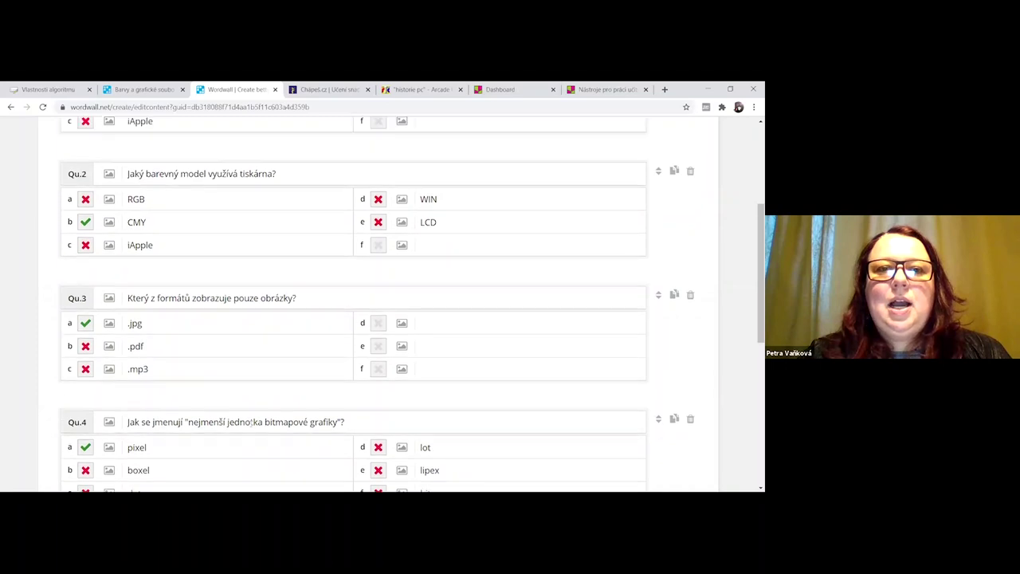
scroll(252, 421, "down", 10)
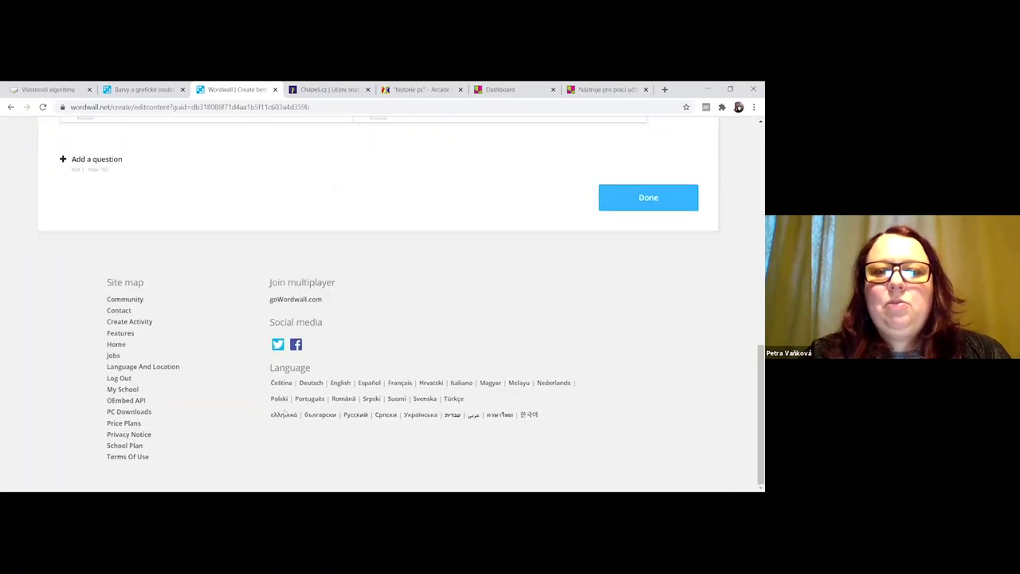
left_click(630, 206)
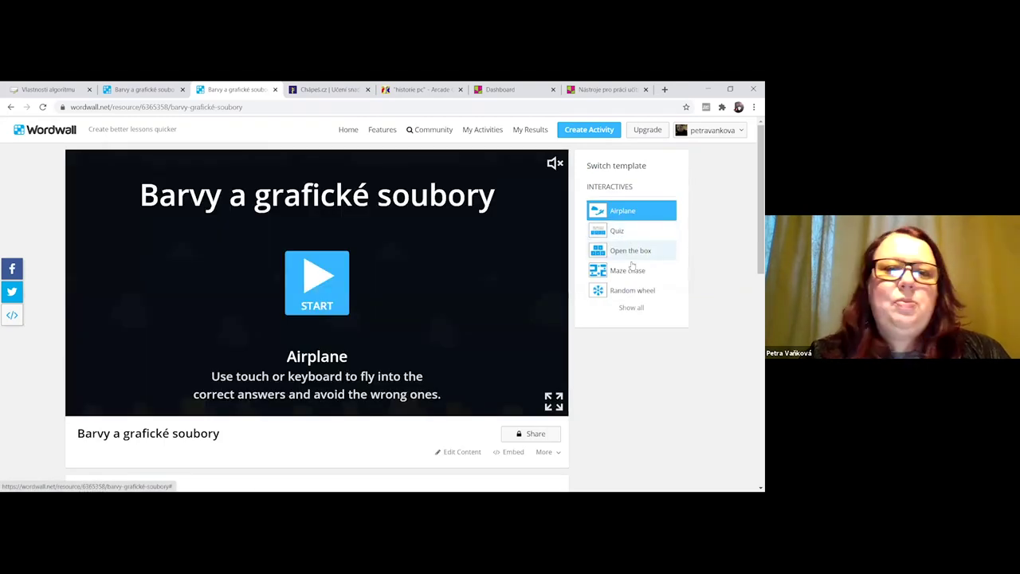
Switch the activity to the Maze chase template, start the game and steer the character through the maze.
left_click(629, 270)
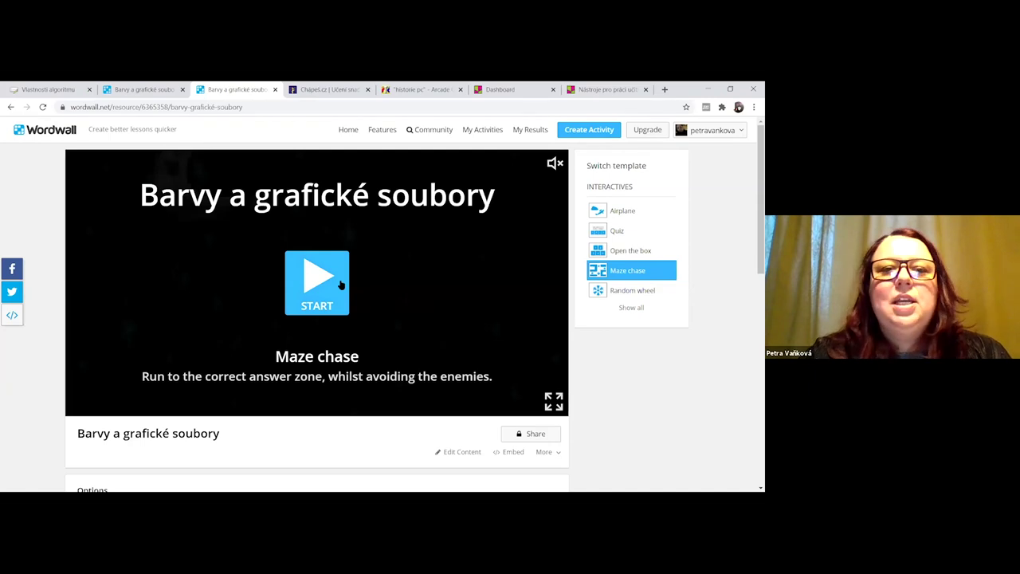
left_click(318, 300)
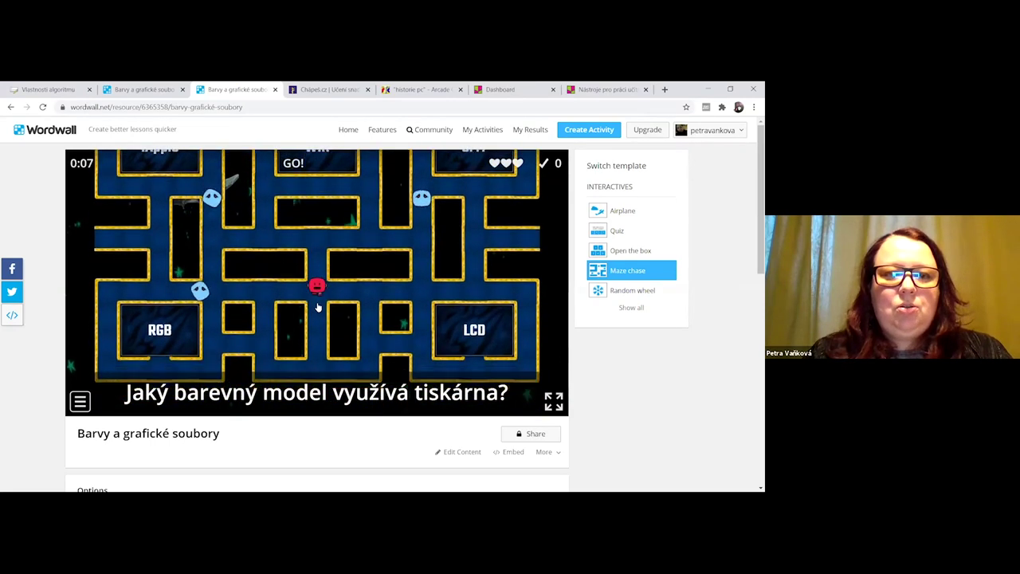
key("Right")
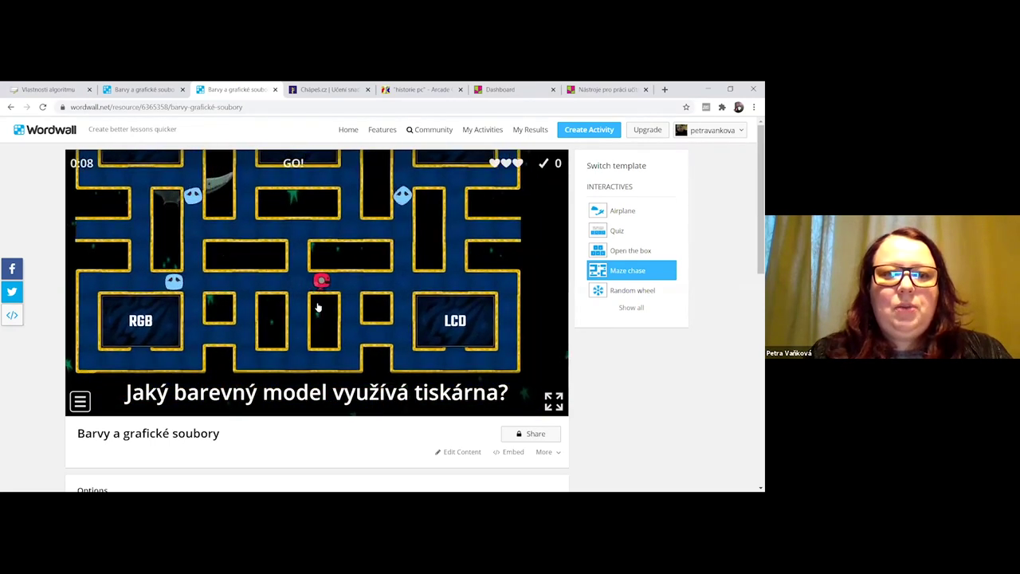
key("Left")
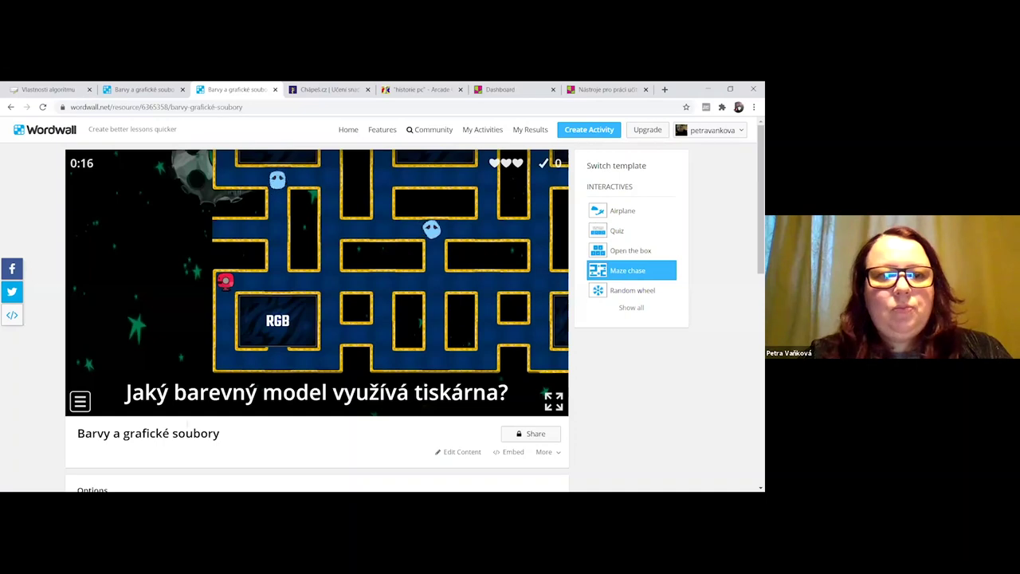
Open sharing with students, review the assignment's results title, registration, deadline and end-of-game options, and close the setup without starting.
scroll(496, 318, "down", 3)
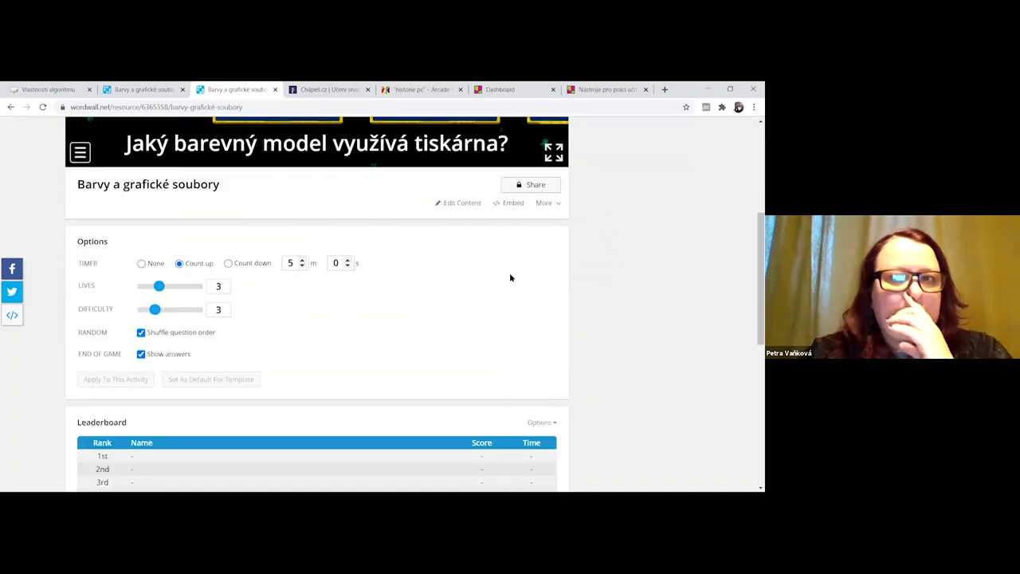
left_click(528, 188)
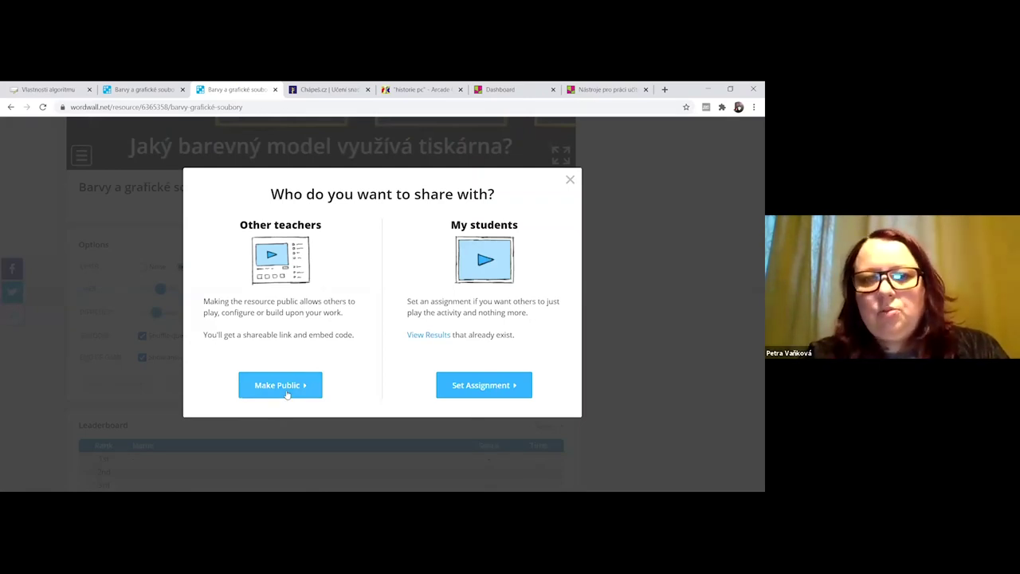
left_click(504, 390)
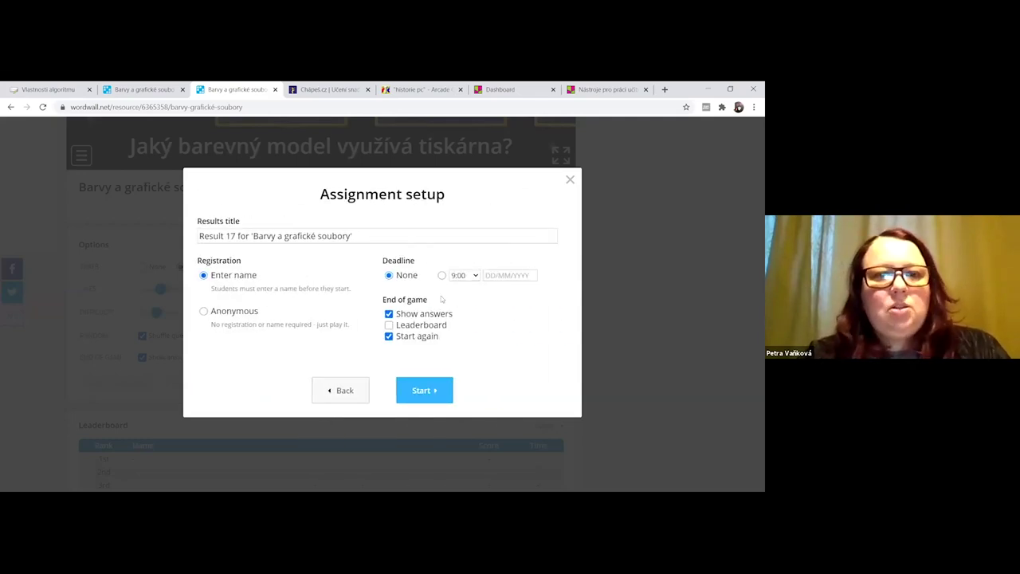
left_click_drag(361, 235, 159, 241)
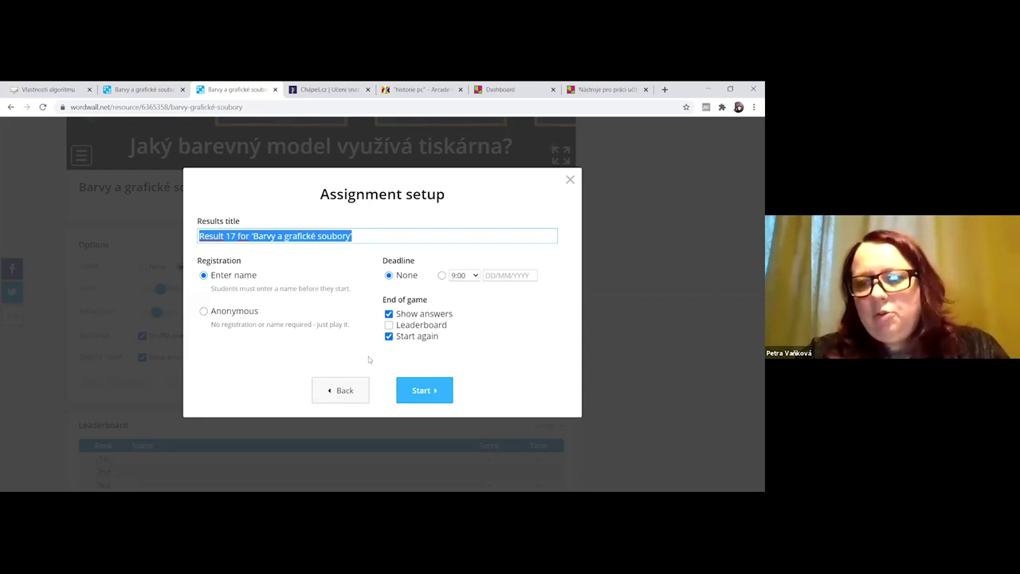
left_click(570, 179)
scroll(450, 367, "up", 5)
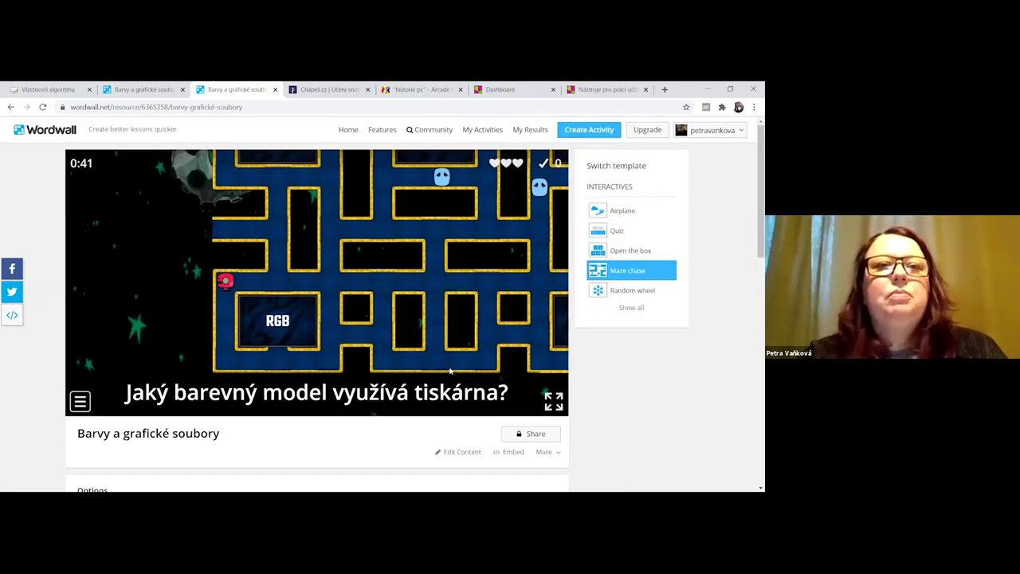
Go to the Wordwall home page and look through the three creation steps and the overview of templates.
left_click(349, 130)
scroll(384, 314, "down", 2)
scroll(384, 314, "up", 2)
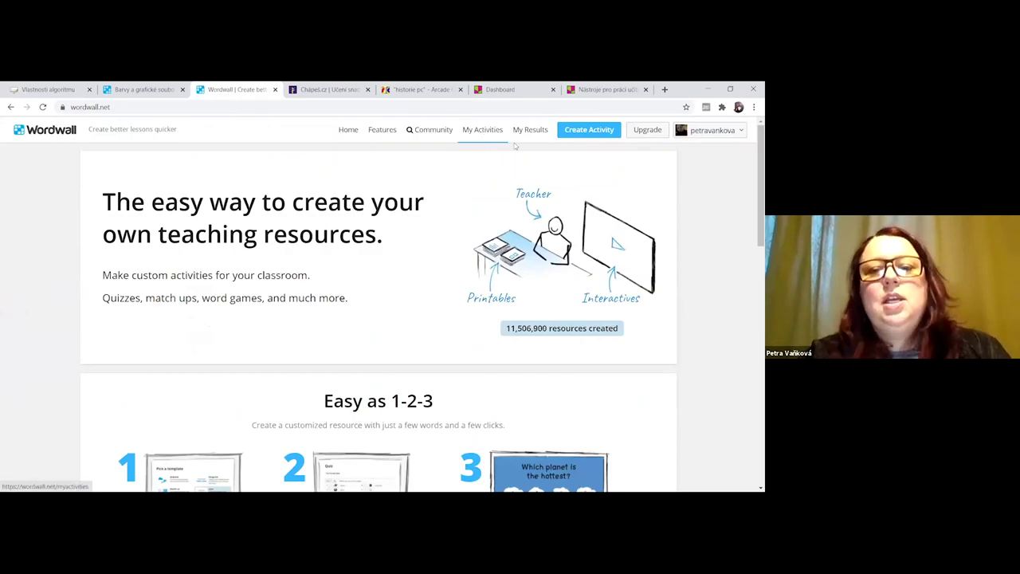
scroll(349, 344, "down", 4)
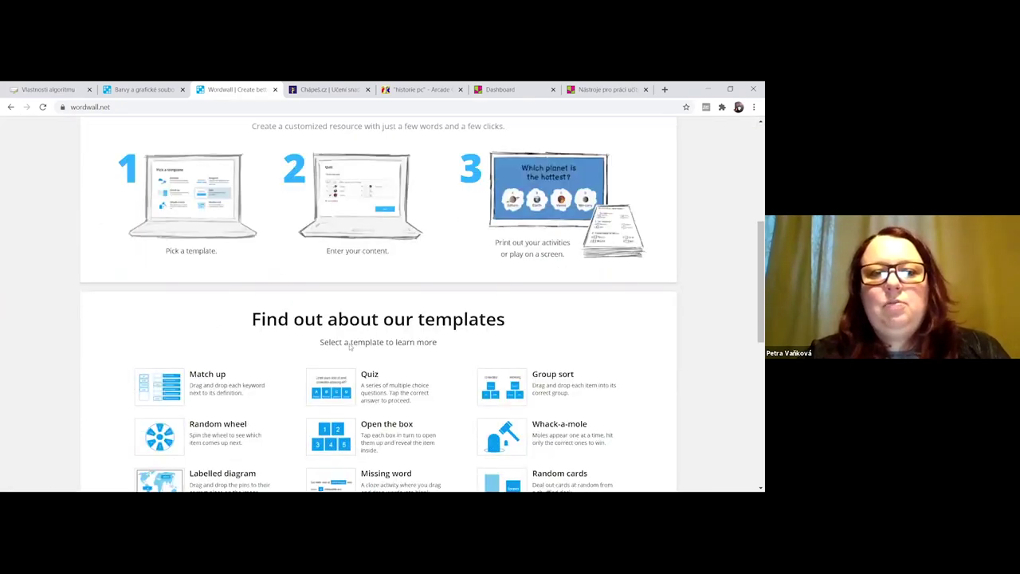
scroll(349, 345, "down", 3)
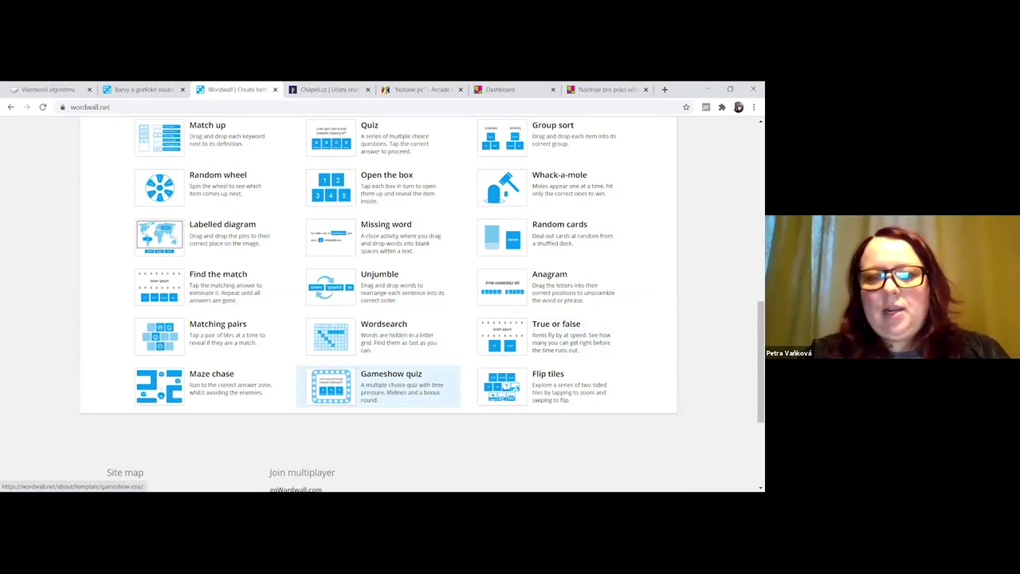
scroll(459, 415, "up", 3)
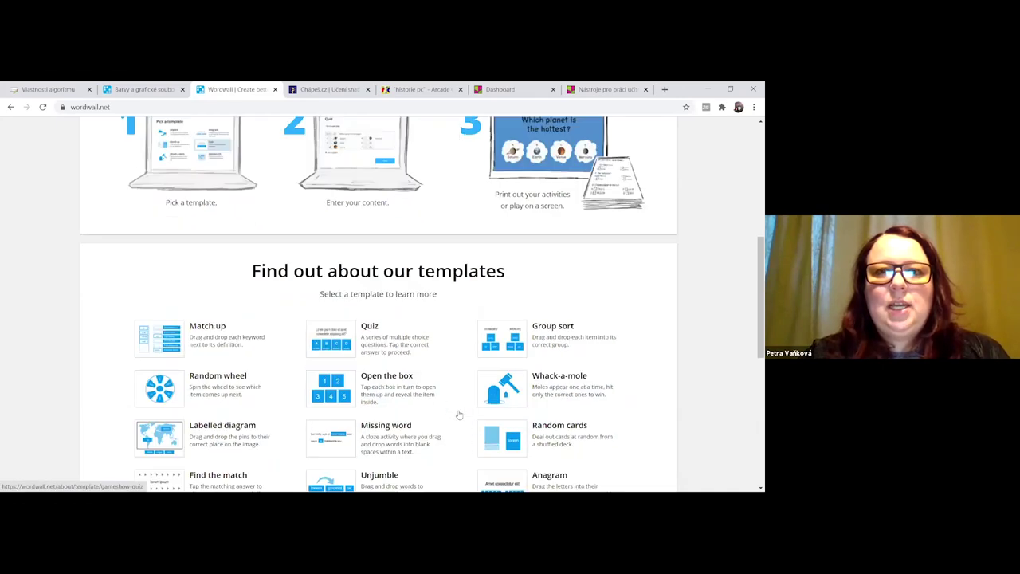